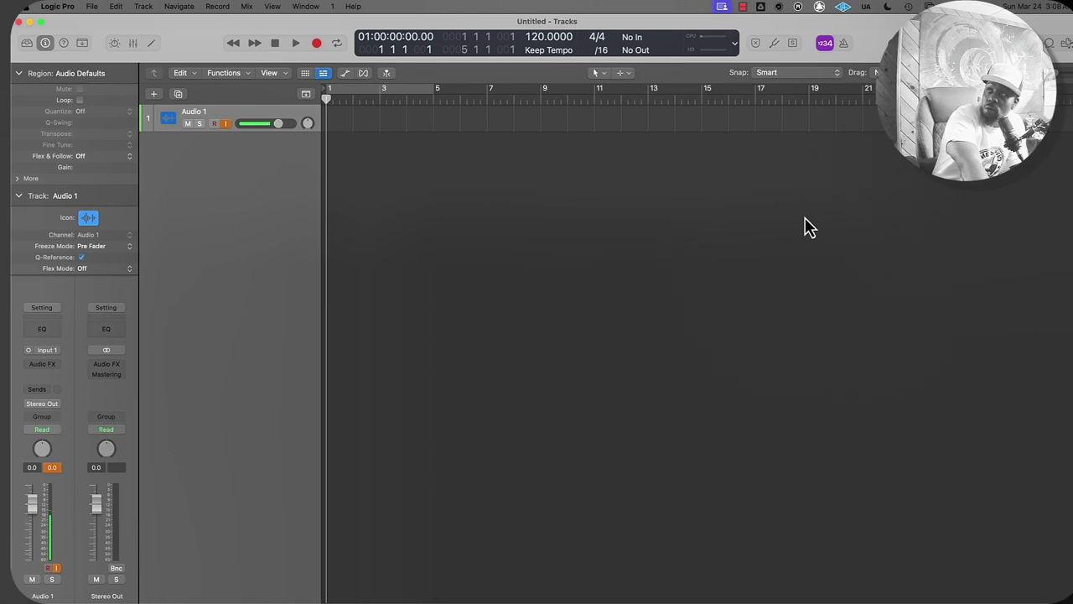
# Step: Open the Apple Loops browser with its instrument categories shown, and view the Sound Library download options
pyautogui.click(1049, 43)
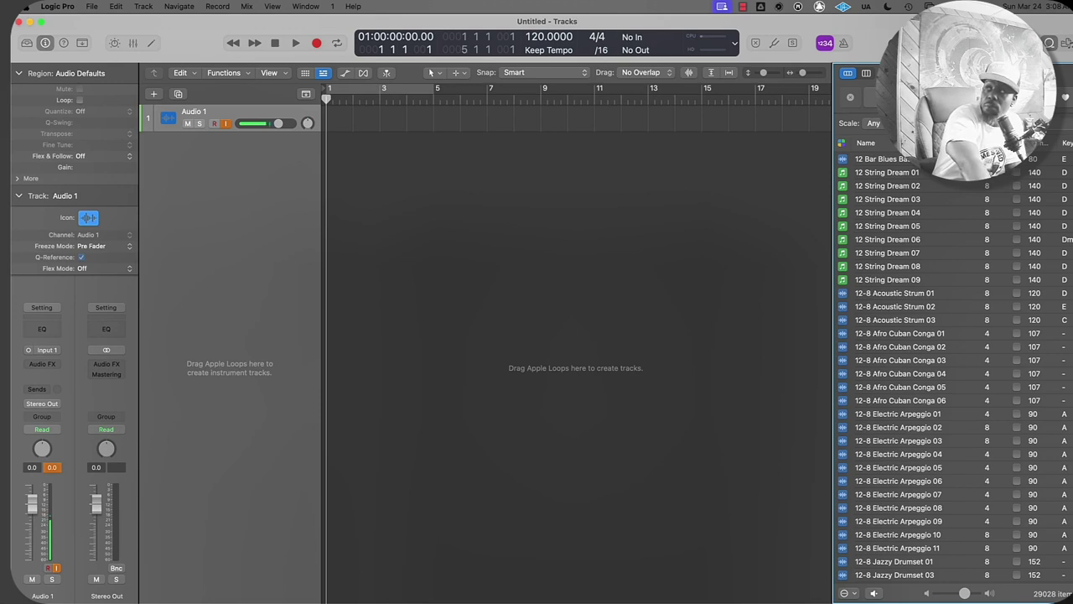
pyautogui.click(871, 97)
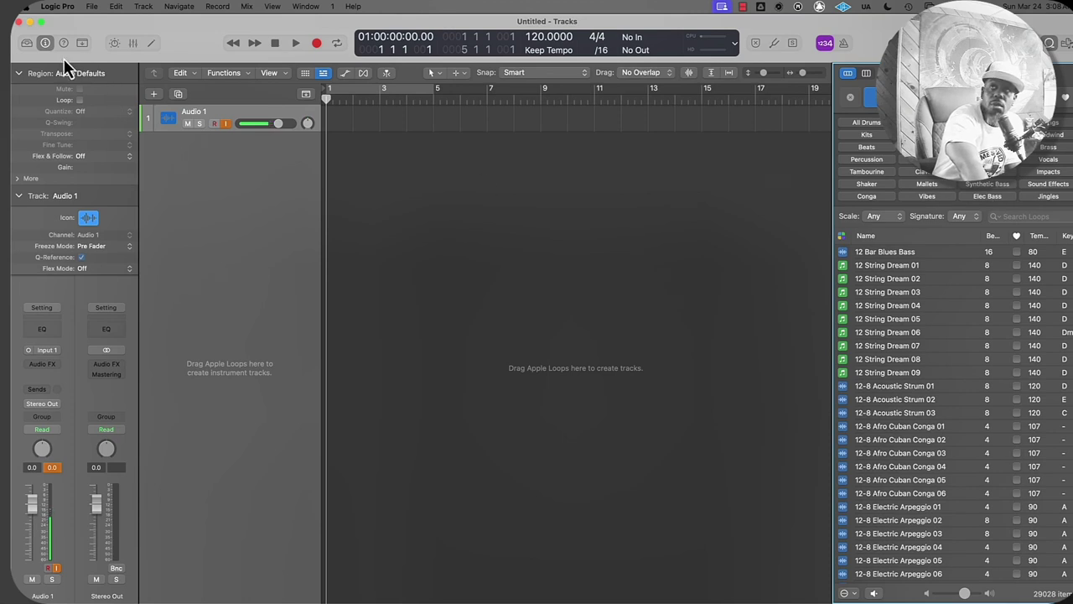
pyautogui.click(59, 9)
pyautogui.moveTo(84, 90)
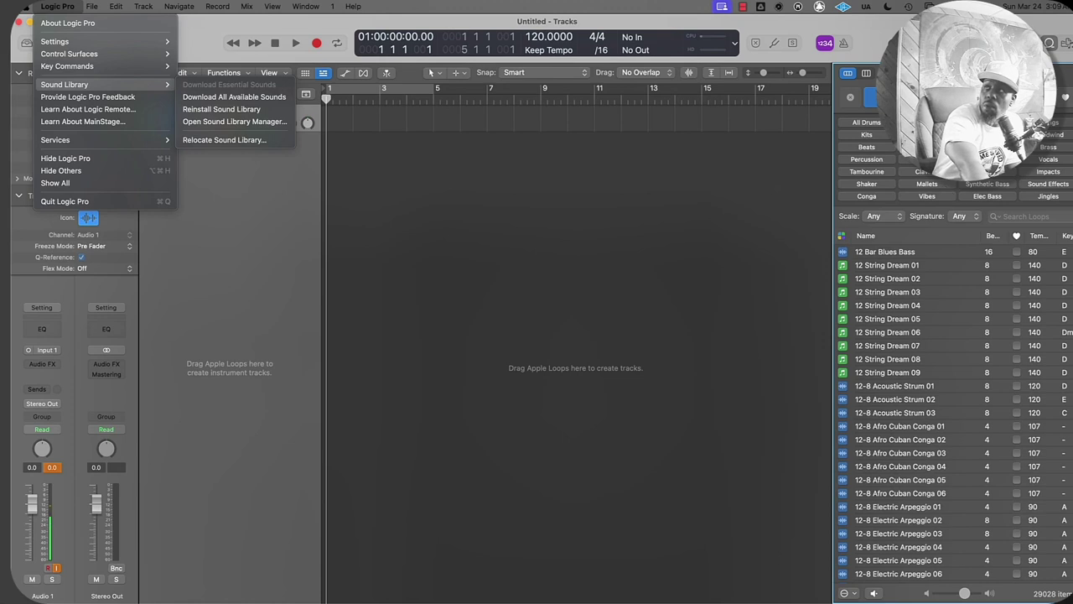
pyautogui.press('Escape')
# Step: Filter the loops to Vocals and audition several Andre and Bailey loops, ending with Bailey Melody 01
pyautogui.click(1049, 160)
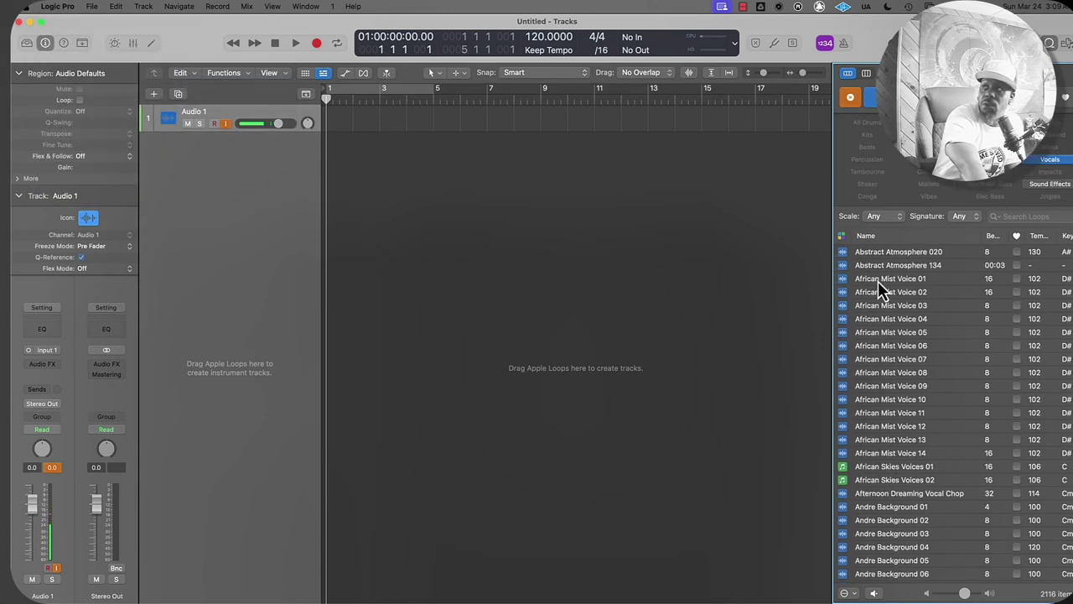
pyautogui.scroll(-8, 899, 343)
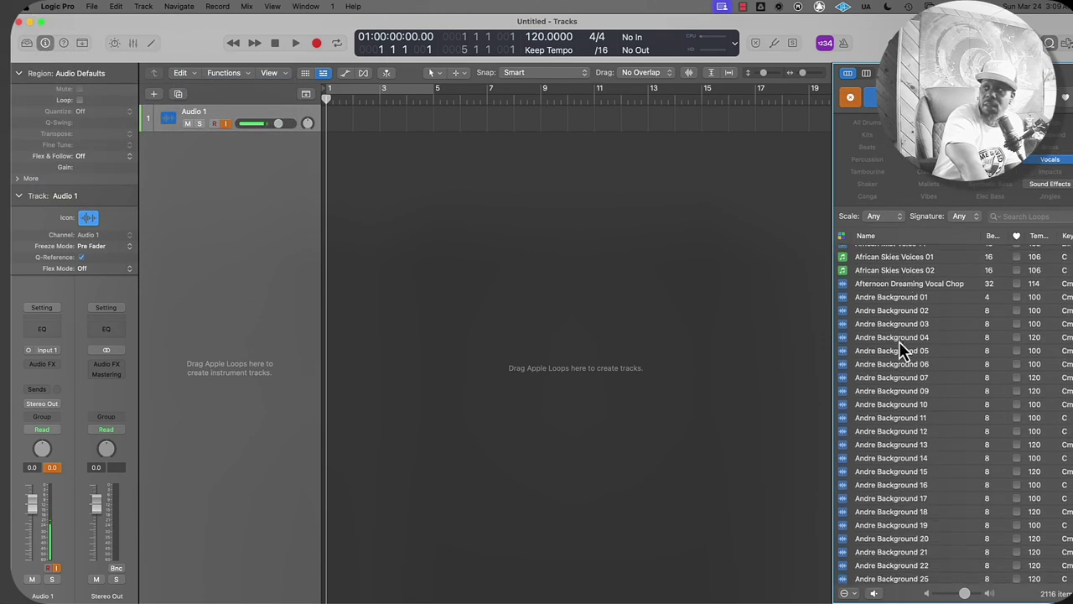
pyautogui.scroll(1, 854, 343)
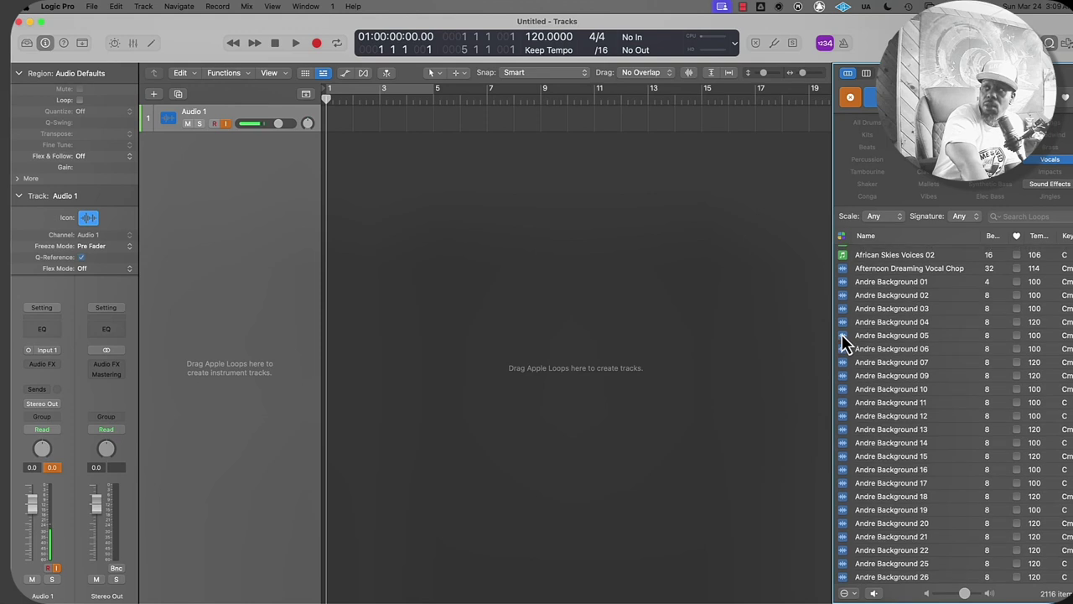
pyautogui.click(842, 335)
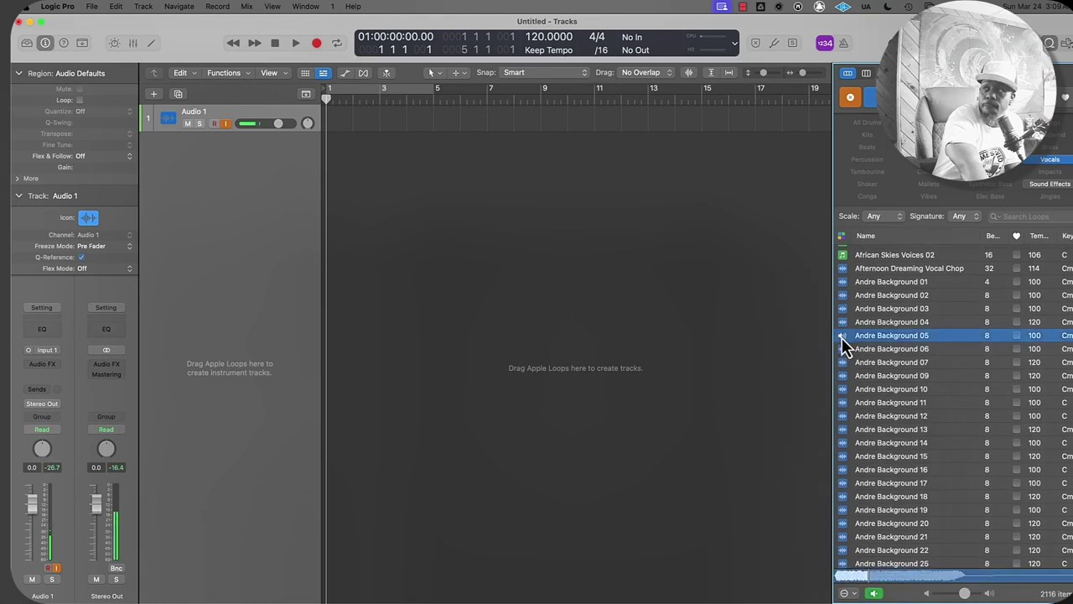
pyautogui.scroll(-8, 844, 349)
pyautogui.click(843, 343)
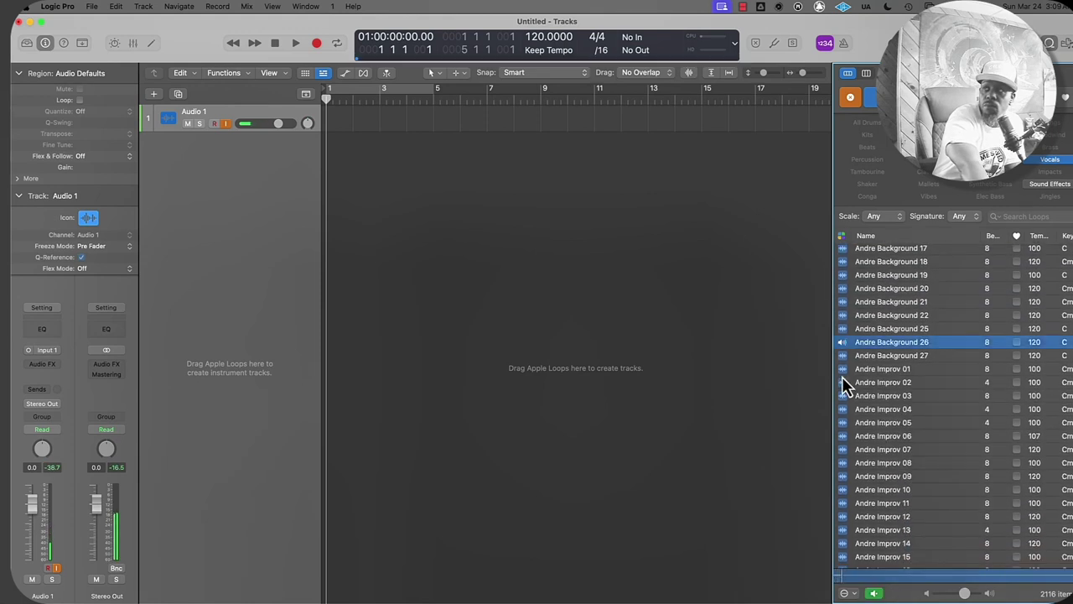
pyautogui.click(842, 381)
pyautogui.scroll(-15, 848, 394)
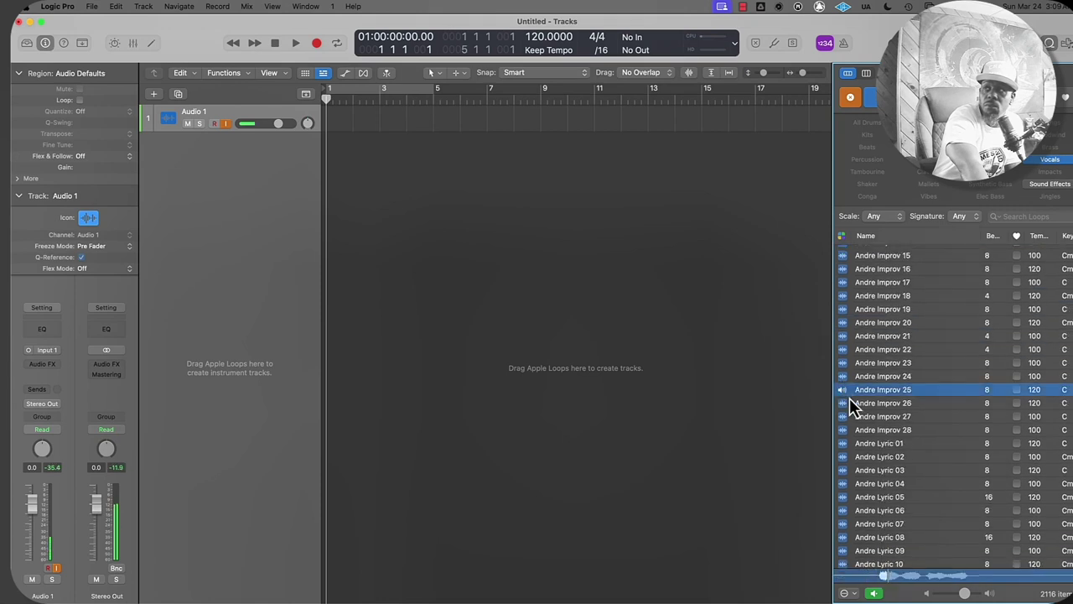
pyautogui.scroll(-1, 850, 404)
pyautogui.click(850, 404)
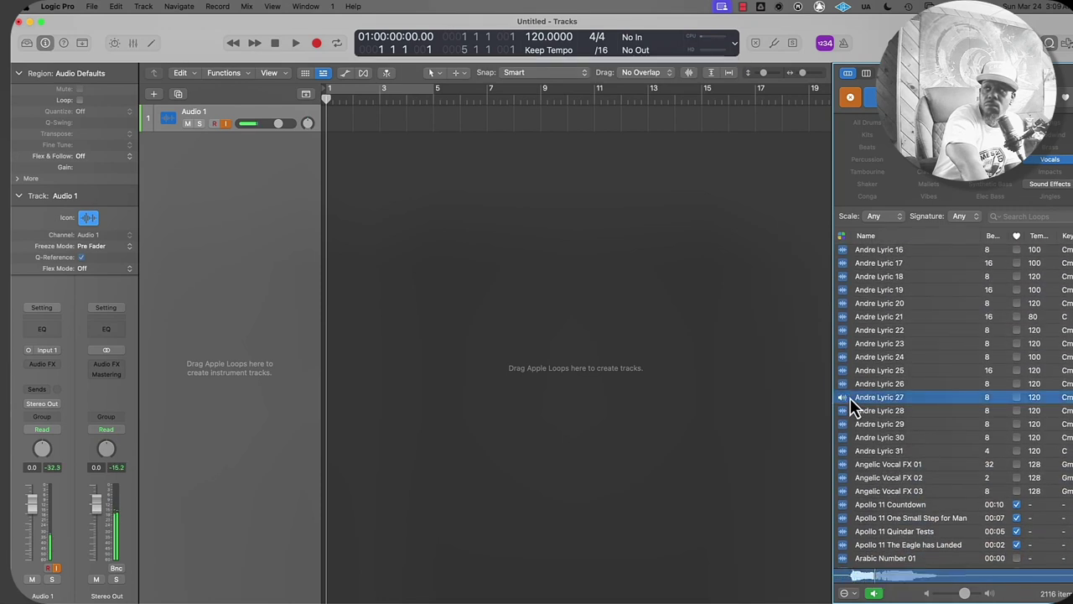
pyautogui.scroll(-12, 851, 405)
pyautogui.click(850, 397)
pyautogui.scroll(-10, 850, 397)
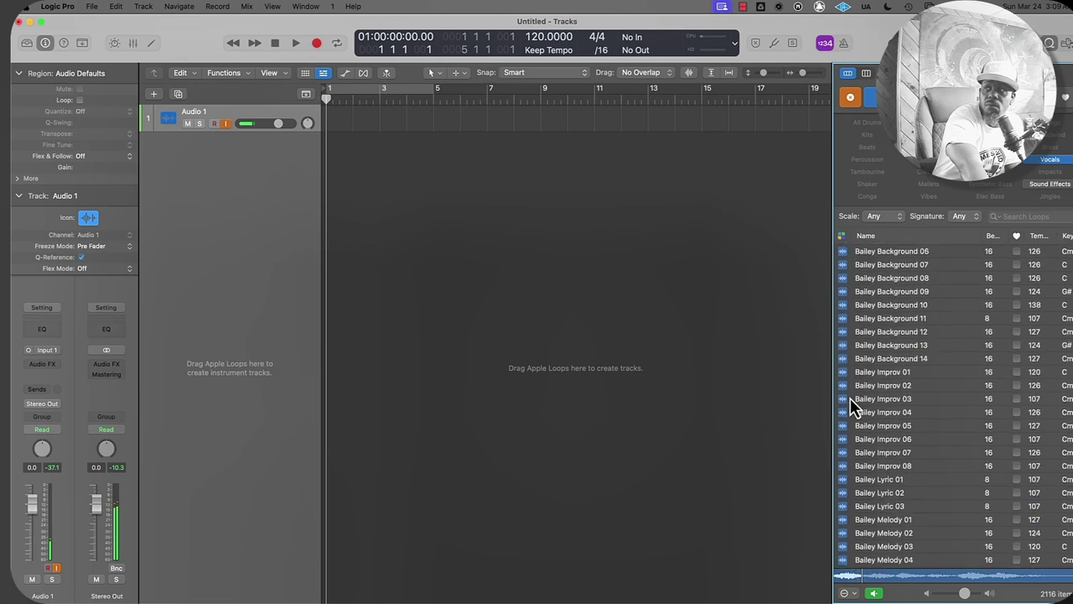
pyautogui.click(850, 399)
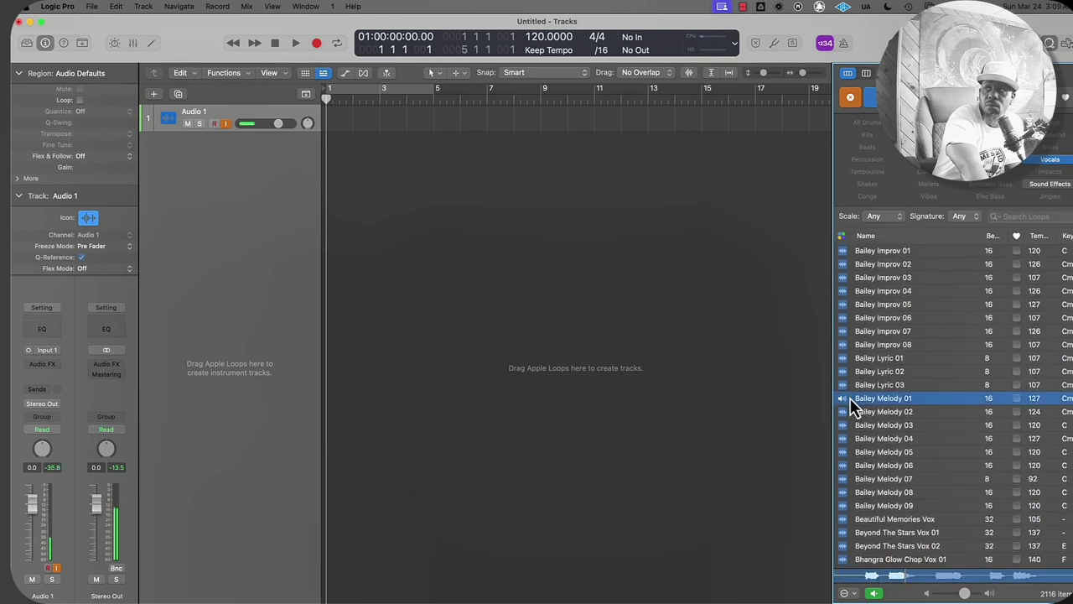
pyautogui.click(840, 400)
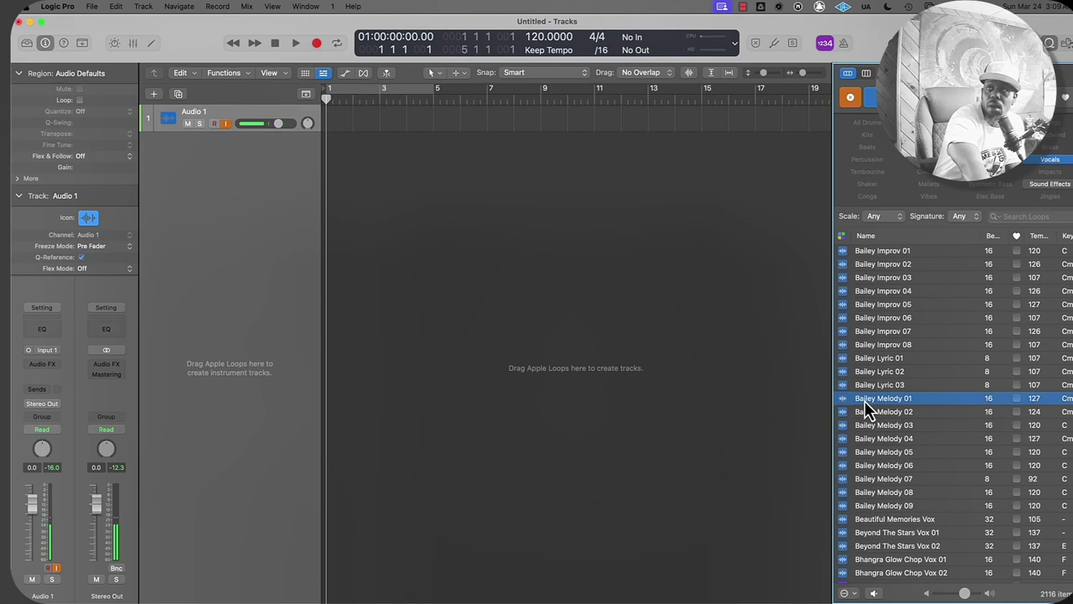
# Step: Place the Bailey Melody 01 loop at bar 1 on a new track with its tempo imported, and cycle bars 1 to 5
pyautogui.moveTo(867, 402); pyautogui.dragTo(328, 154)
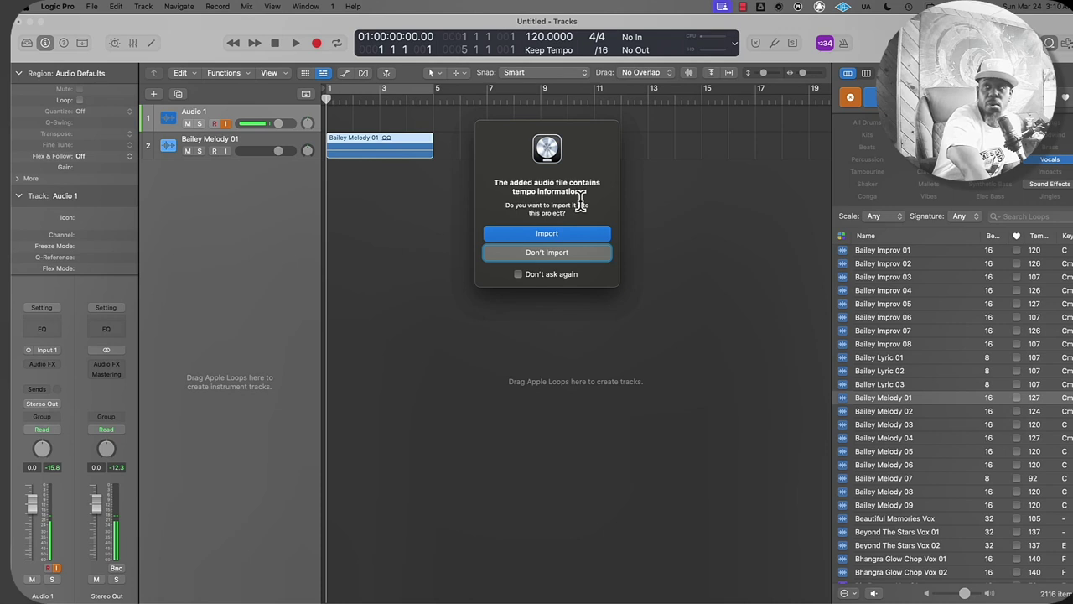
pyautogui.click(558, 234)
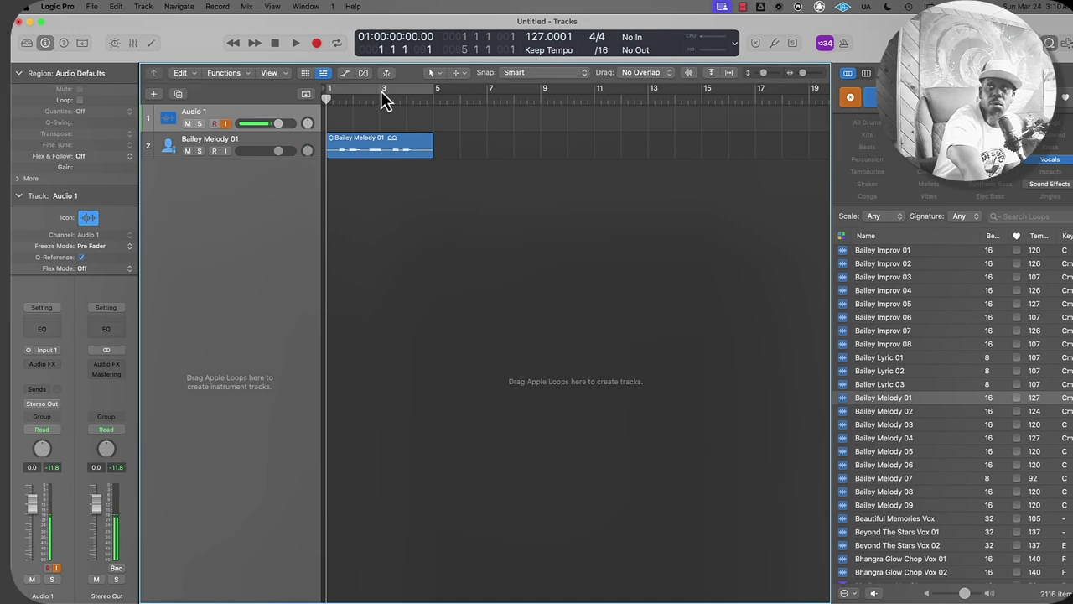
pyautogui.click(410, 94)
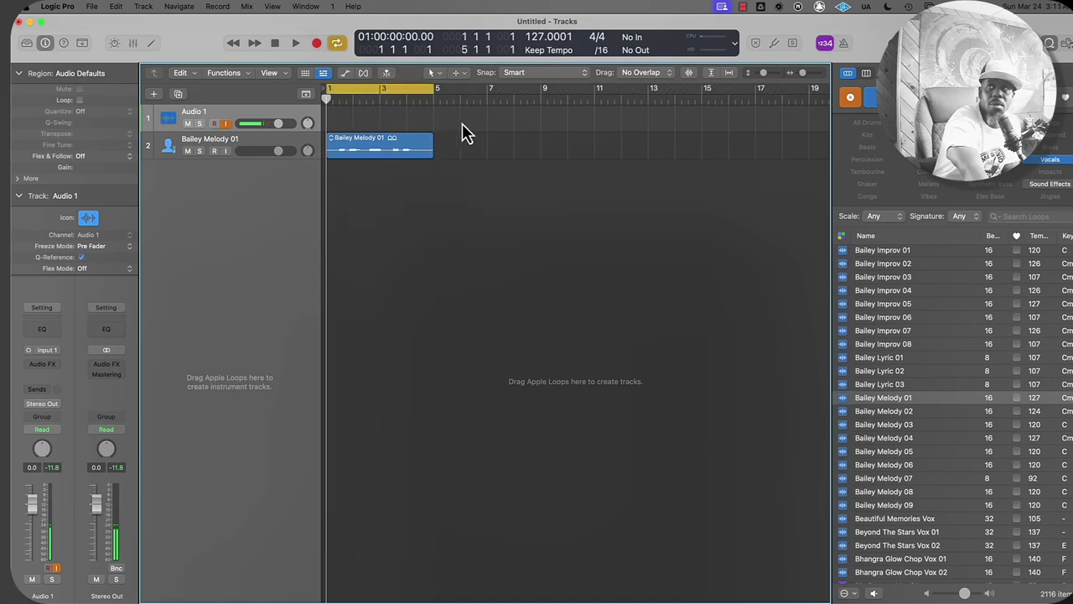
# Step: Insert a stereo ChromaVerb as an audio effect on the Bailey Melody 01 track
pyautogui.click(210, 144)
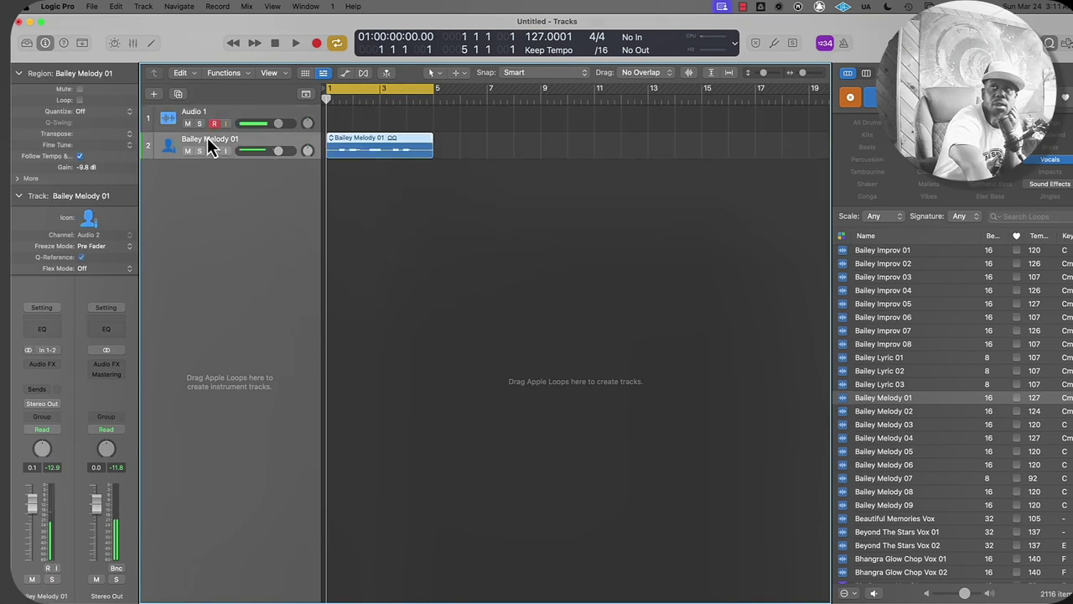
pyautogui.click(41, 364)
pyautogui.moveTo(50, 373)
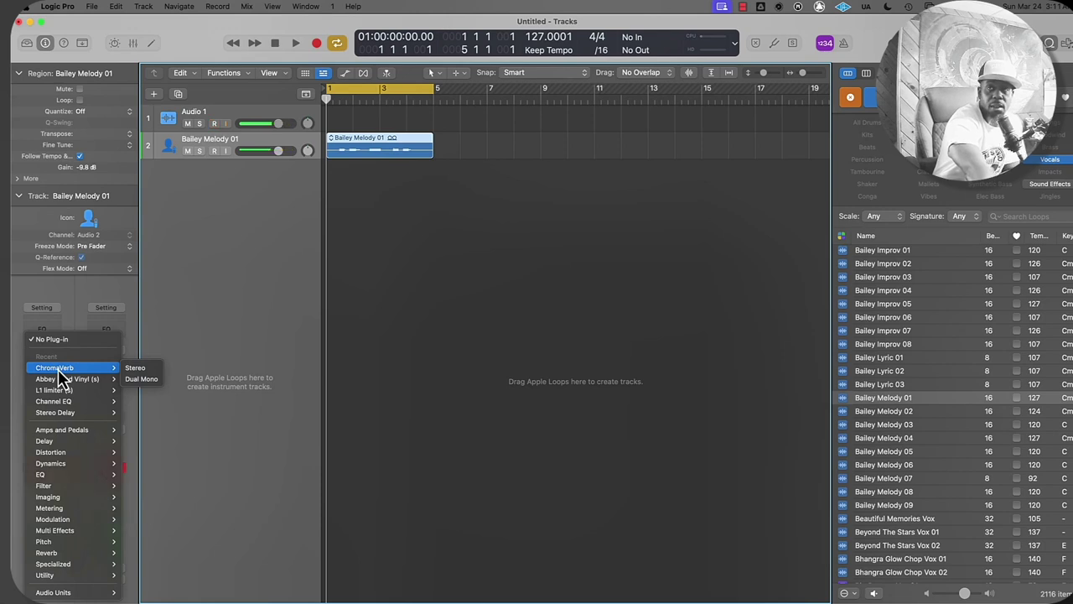
pyautogui.click(139, 371)
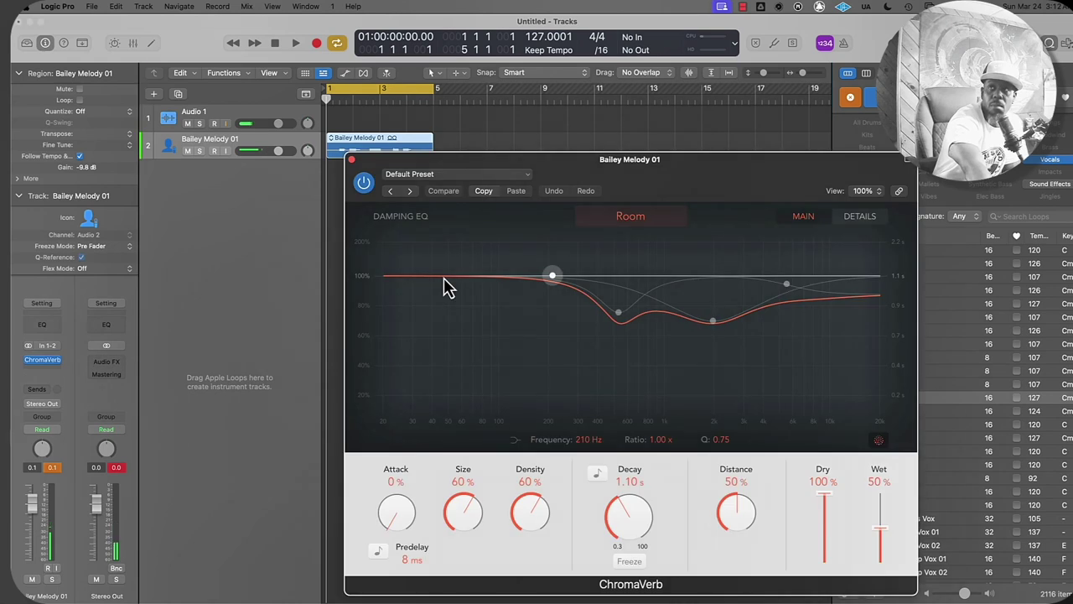
# Step: Bypass ChromaVerb, close its window and play the vocal loop without reverb
pyautogui.click(363, 183)
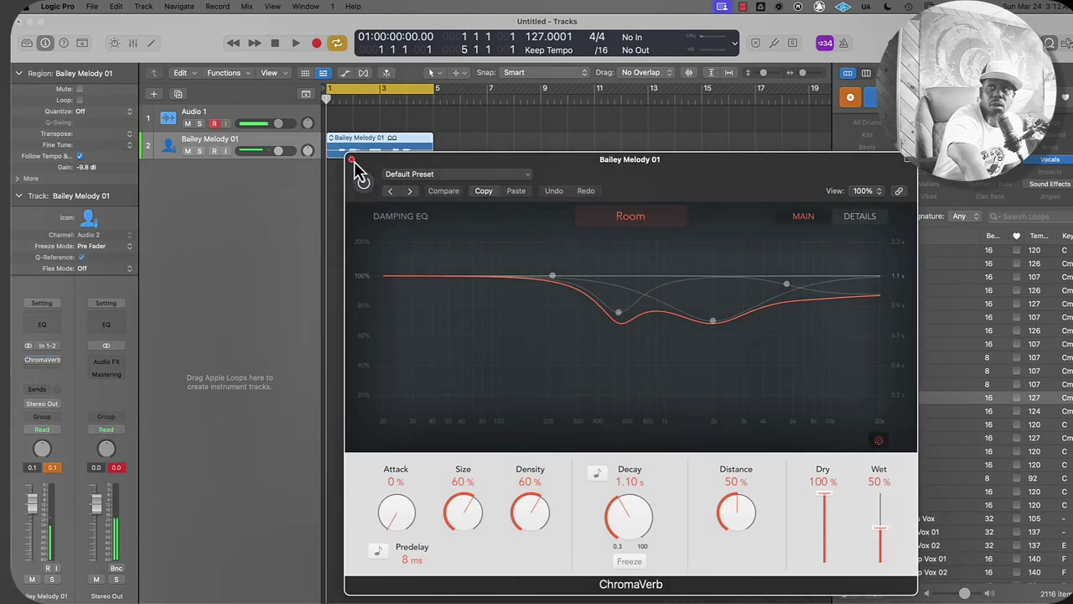
pyautogui.click(352, 159)
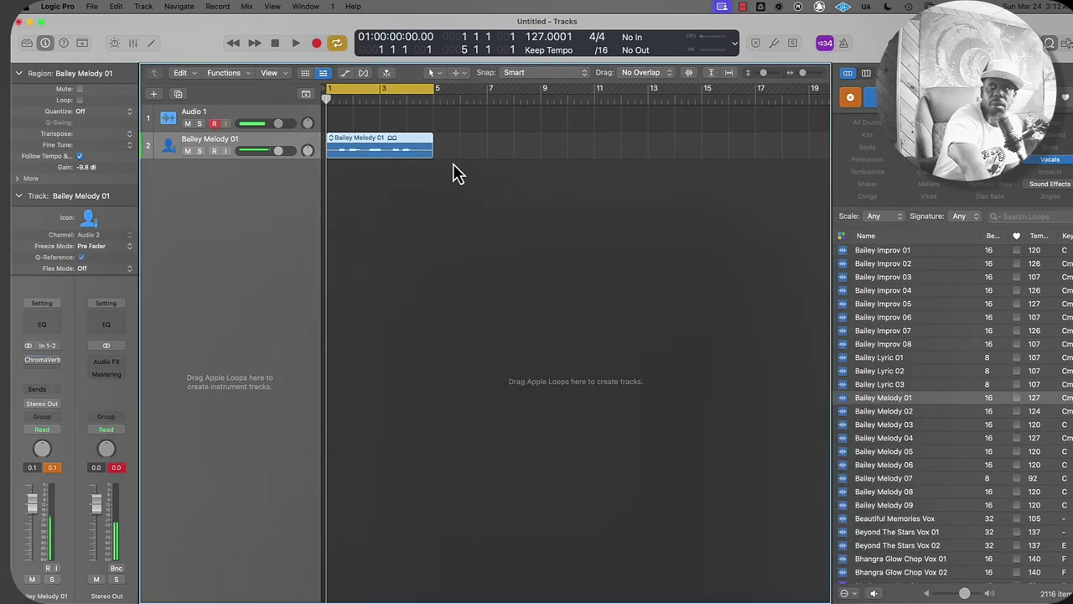
pyautogui.press('space')
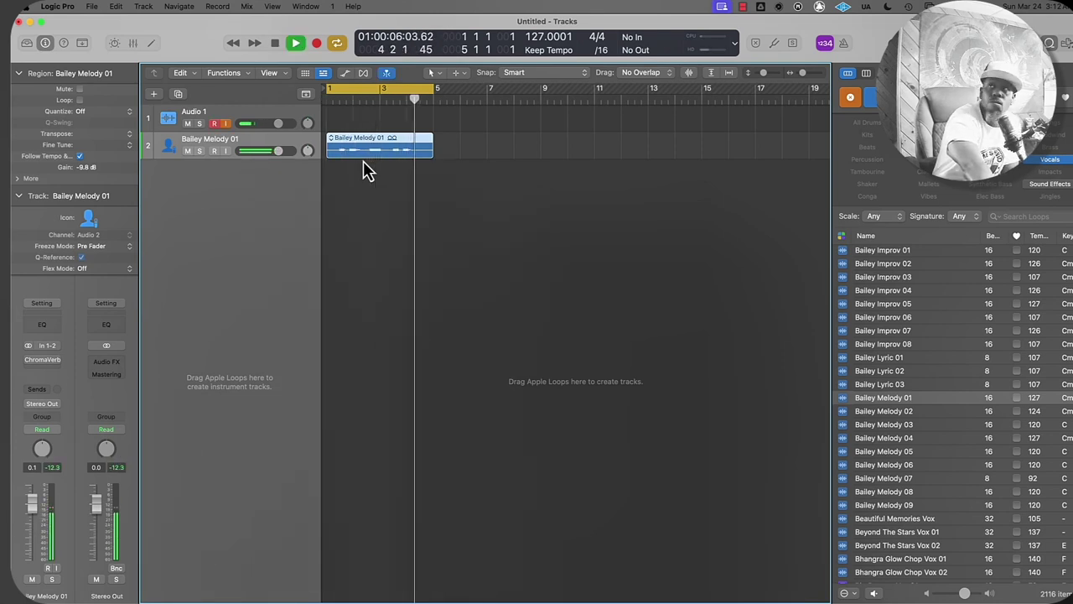
pyautogui.press('space')
# Step: Reopen ChromaVerb and switch it back on, then browse its preset categories and room types while keeping Room
pyautogui.click(41, 358)
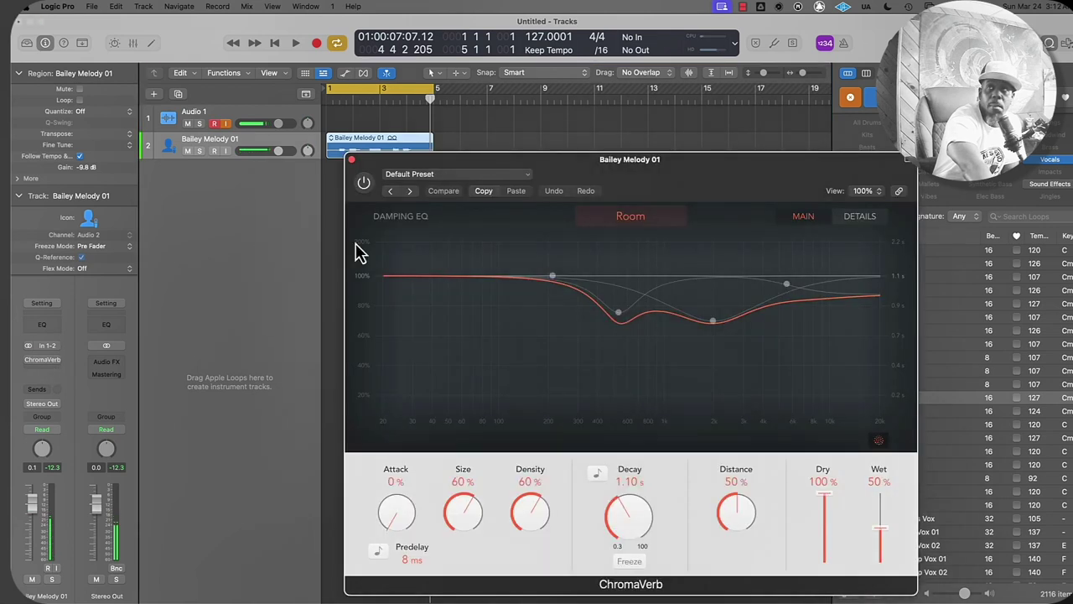
pyautogui.moveTo(543, 162); pyautogui.dragTo(334, 38)
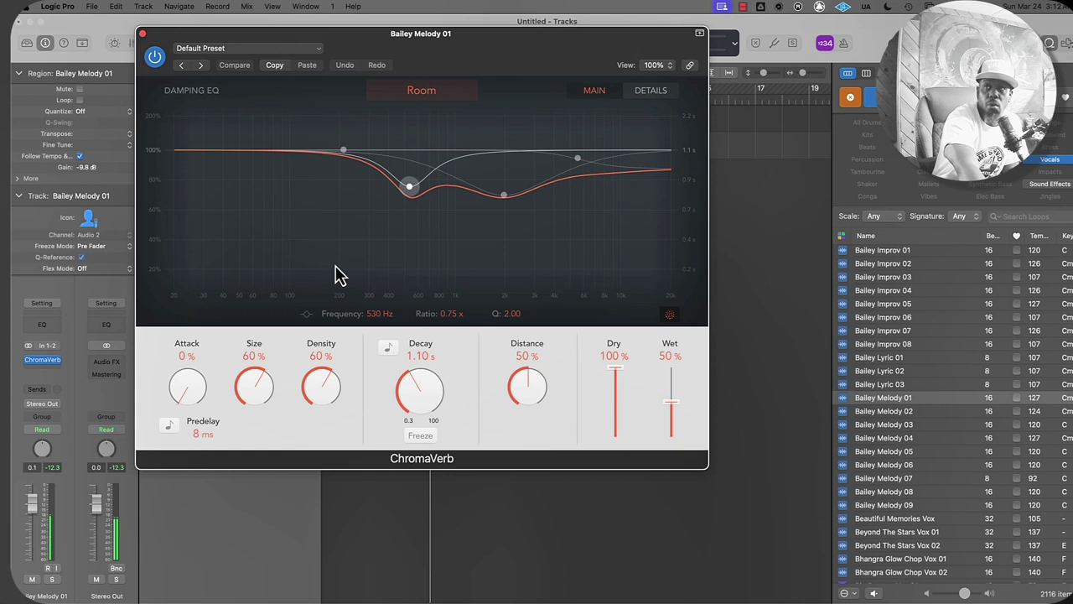
pyautogui.click(317, 48)
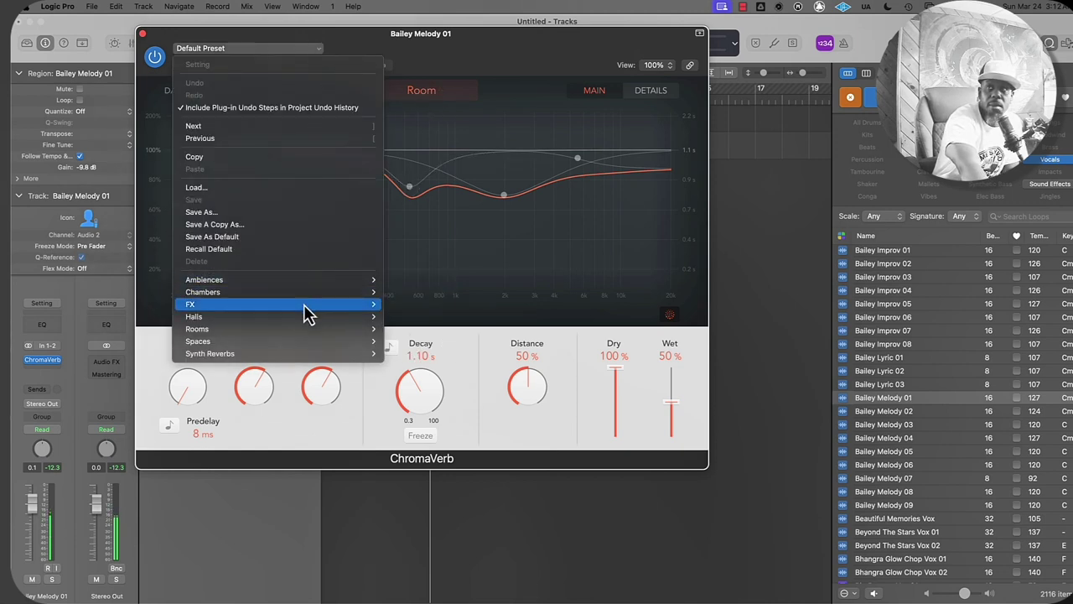
pyautogui.moveTo(304, 325)
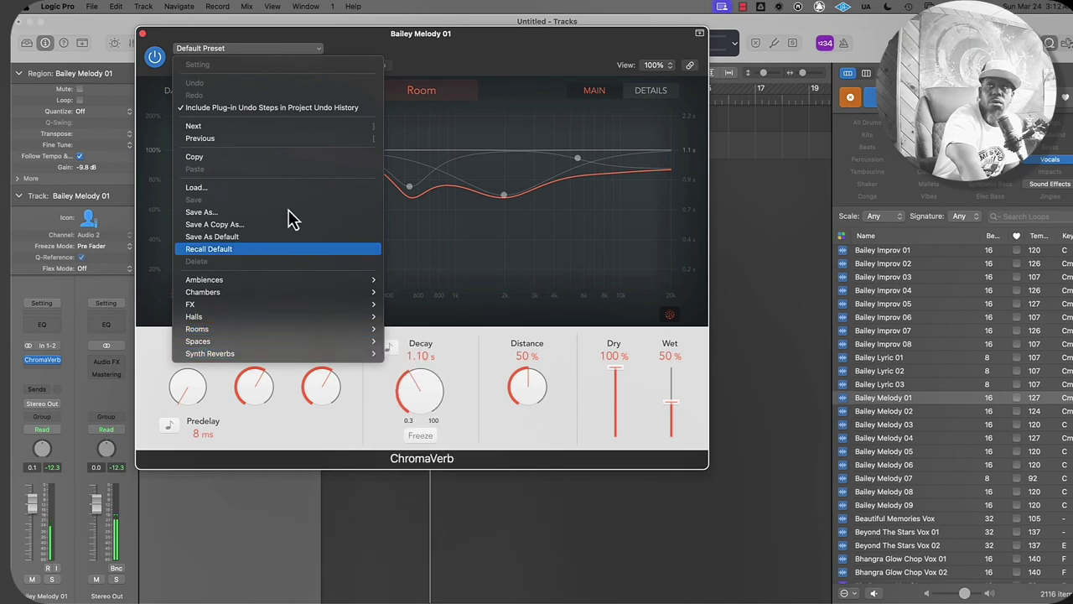
pyautogui.click(419, 94)
pyautogui.click(419, 95)
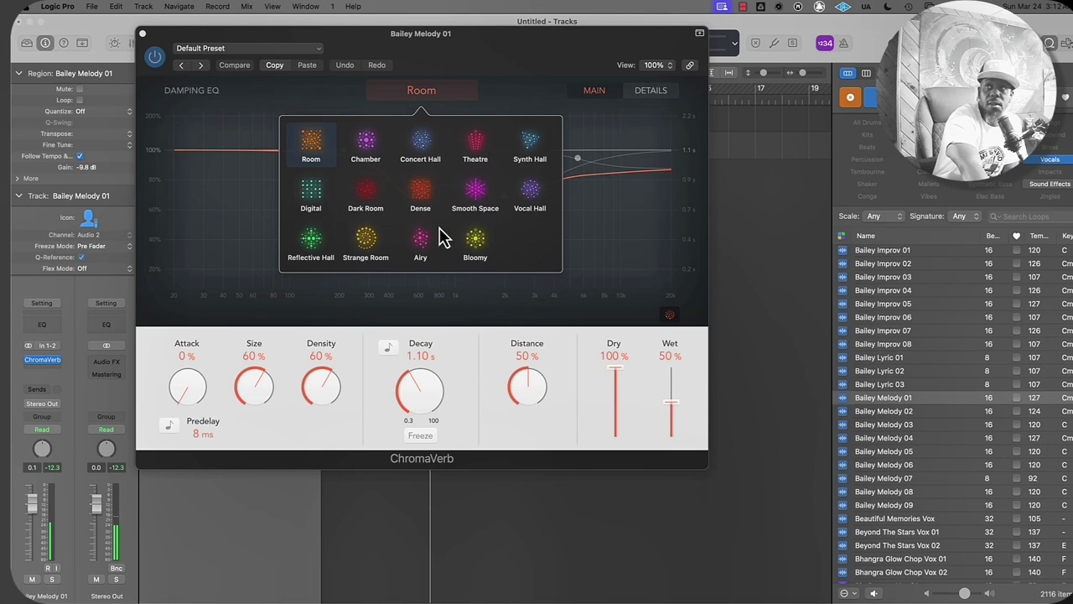
pyautogui.click(628, 208)
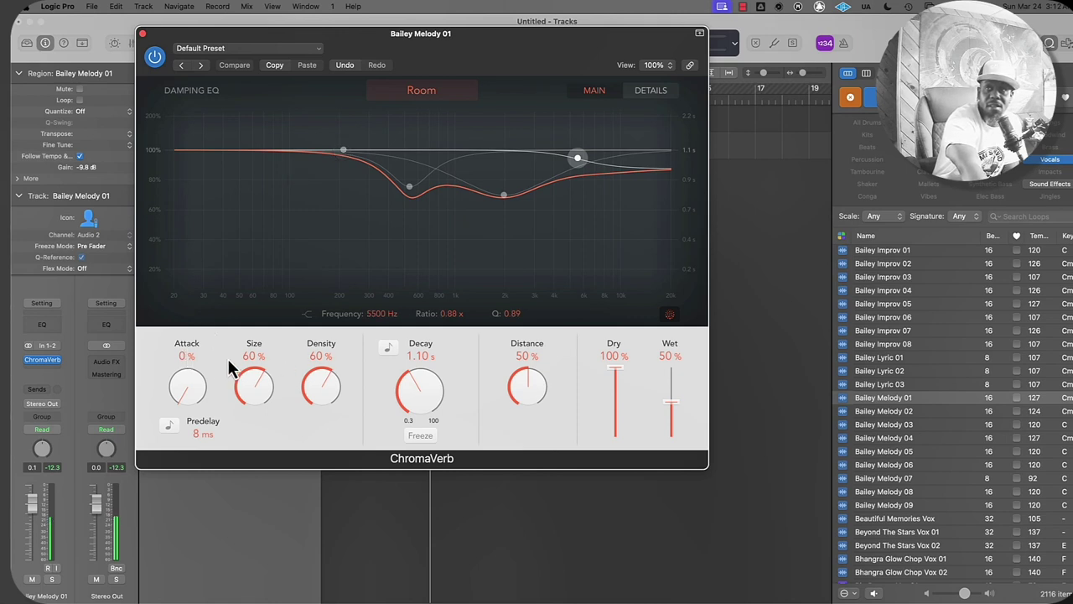
# Step: Try out the Attack control, uncover the timeline and play the vocal loop with ChromaVerb active
pyautogui.moveTo(186, 400); pyautogui.dragTo(196, 424)
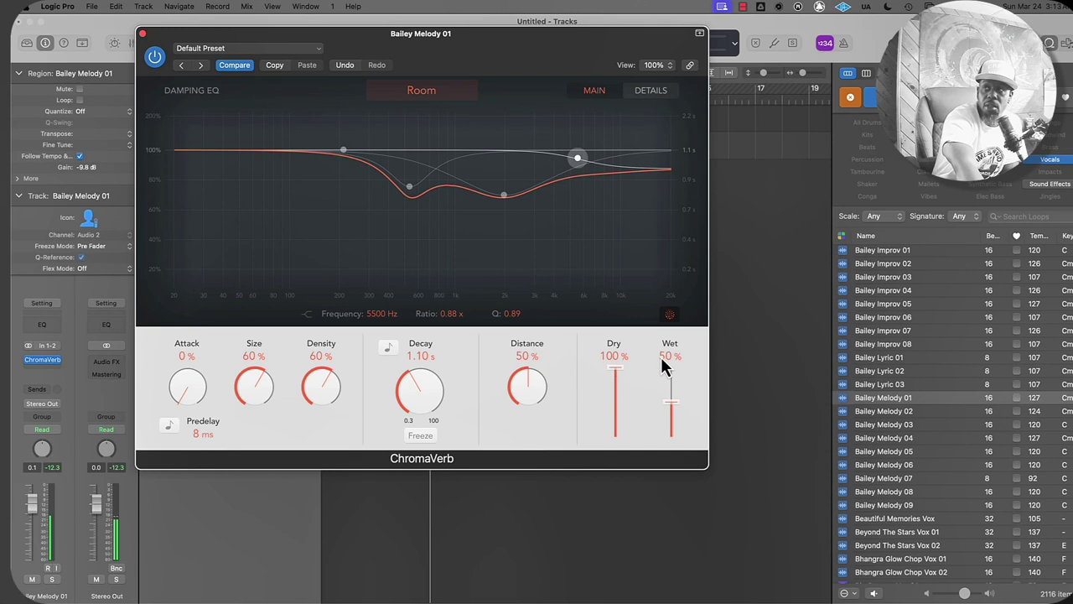
pyautogui.moveTo(209, 39); pyautogui.dragTo(214, 144)
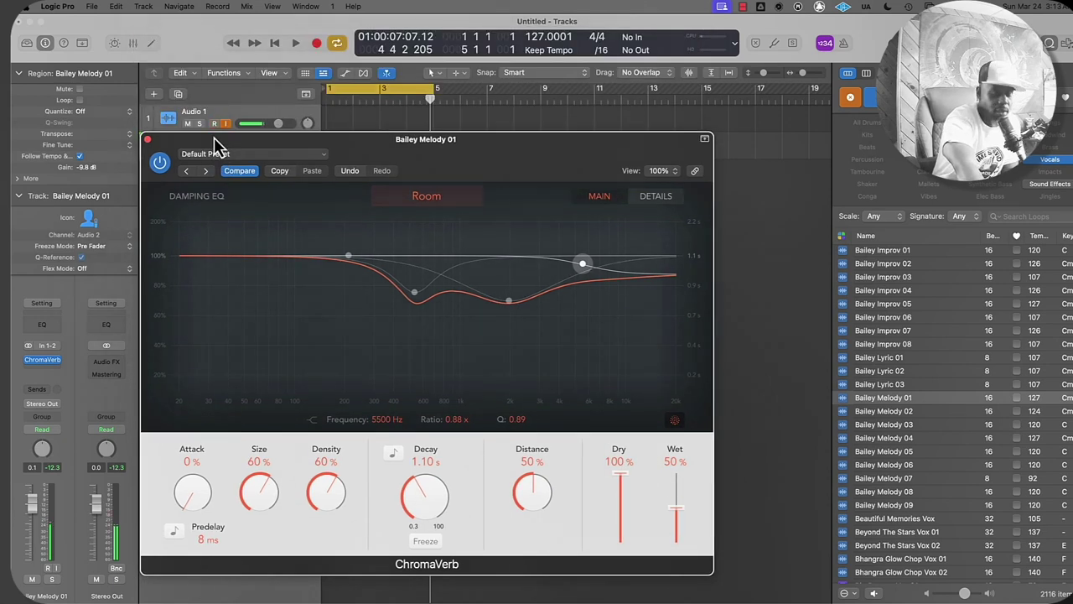
pyautogui.press('space')
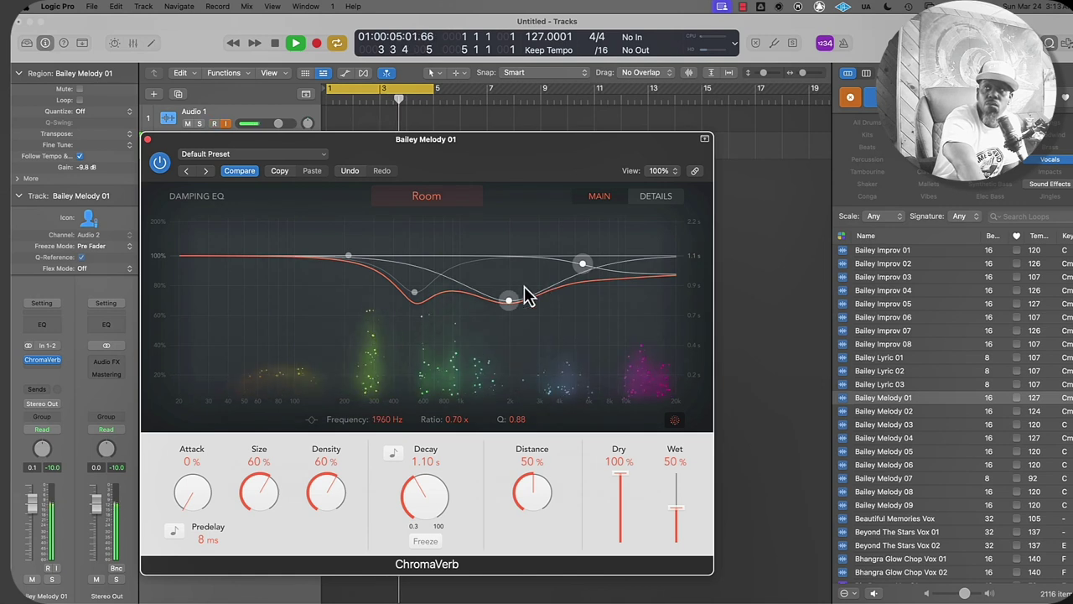
pyautogui.press('space')
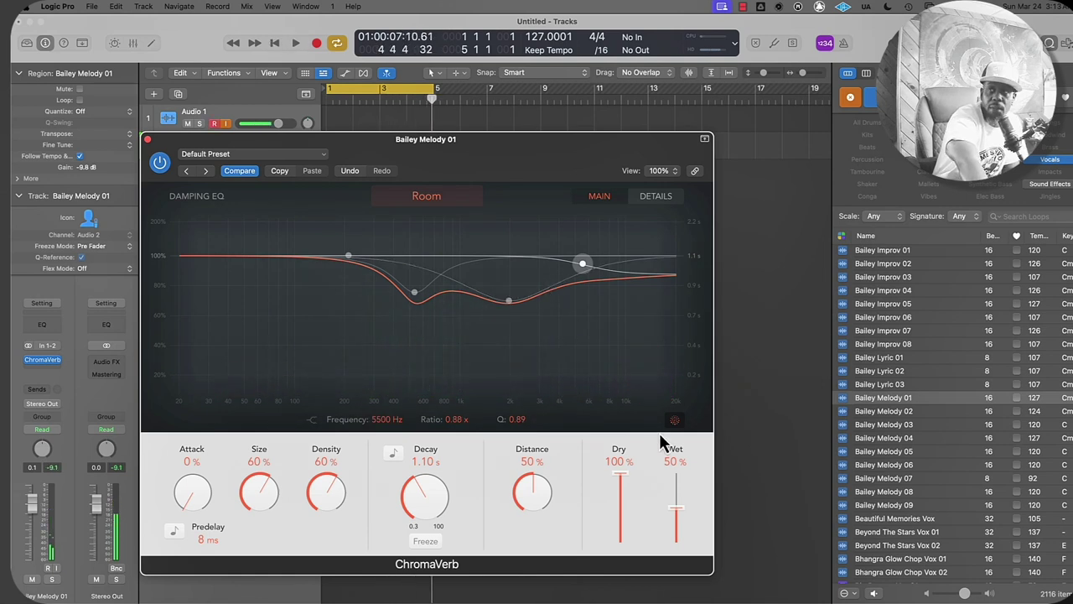
# Step: Set ChromaVerb's wet level to 100% and play the vocal loop to hear the stronger reverb
pyautogui.moveTo(503, 152); pyautogui.dragTo(501, 126)
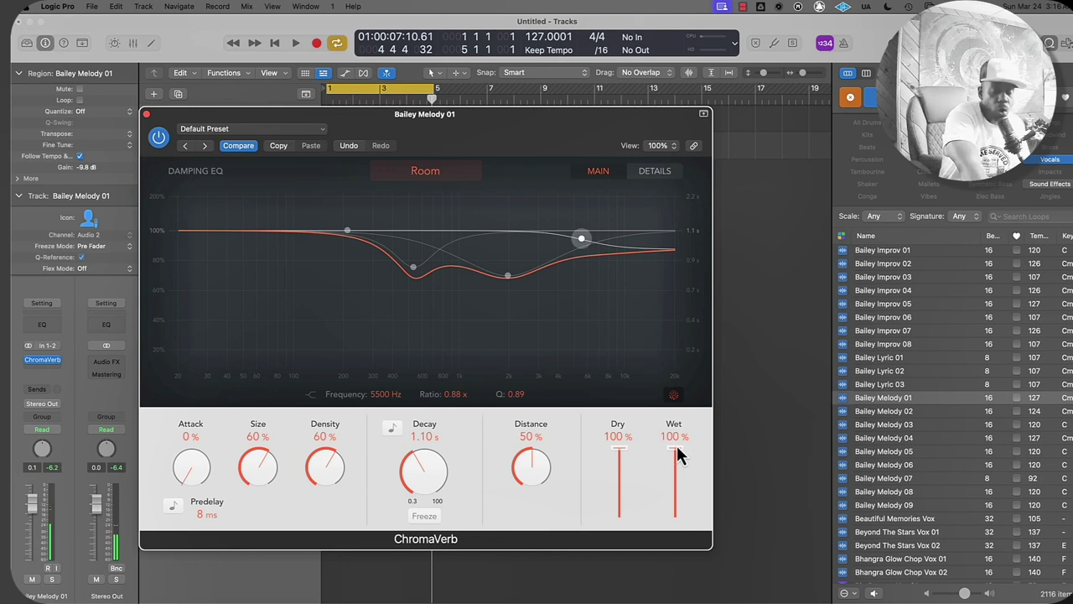
pyautogui.press('space')
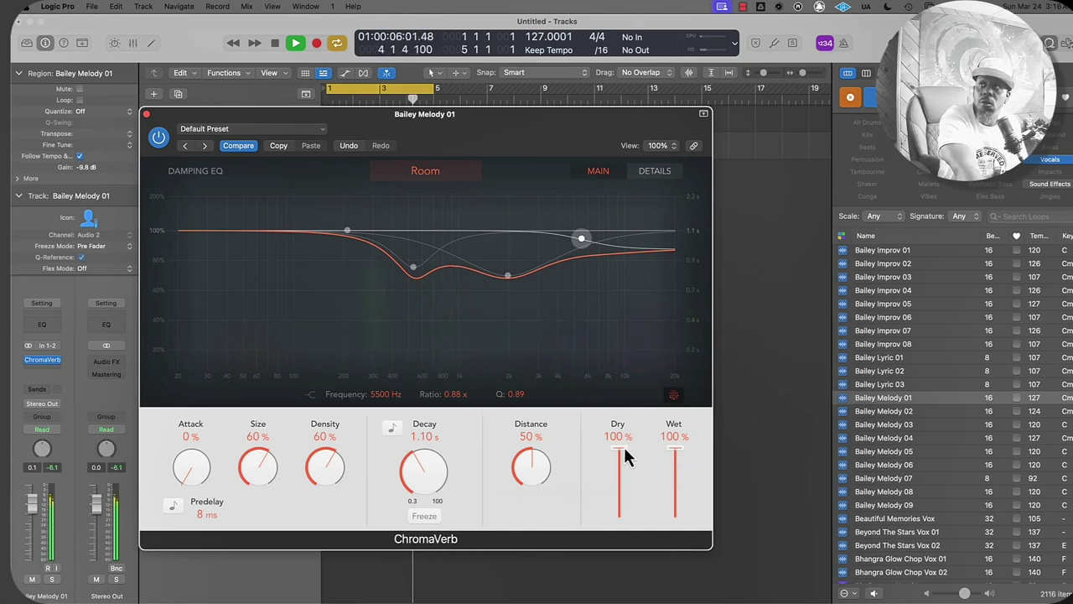
pyautogui.press('space')
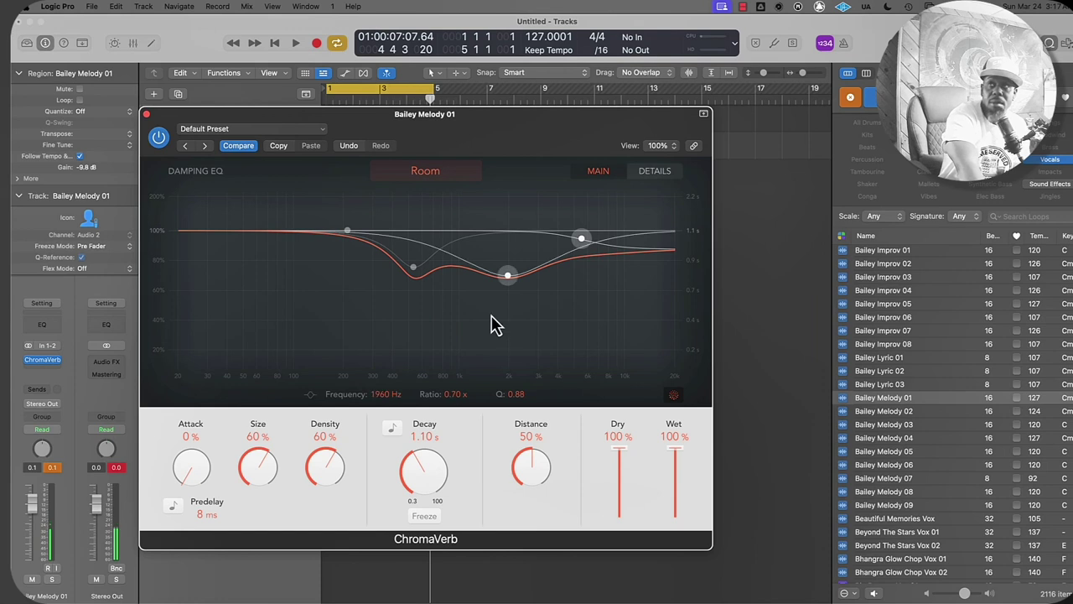
# Step: Change ChromaVerb's room type to Dense Room and play the vocal loop to hear it
pyautogui.click(422, 178)
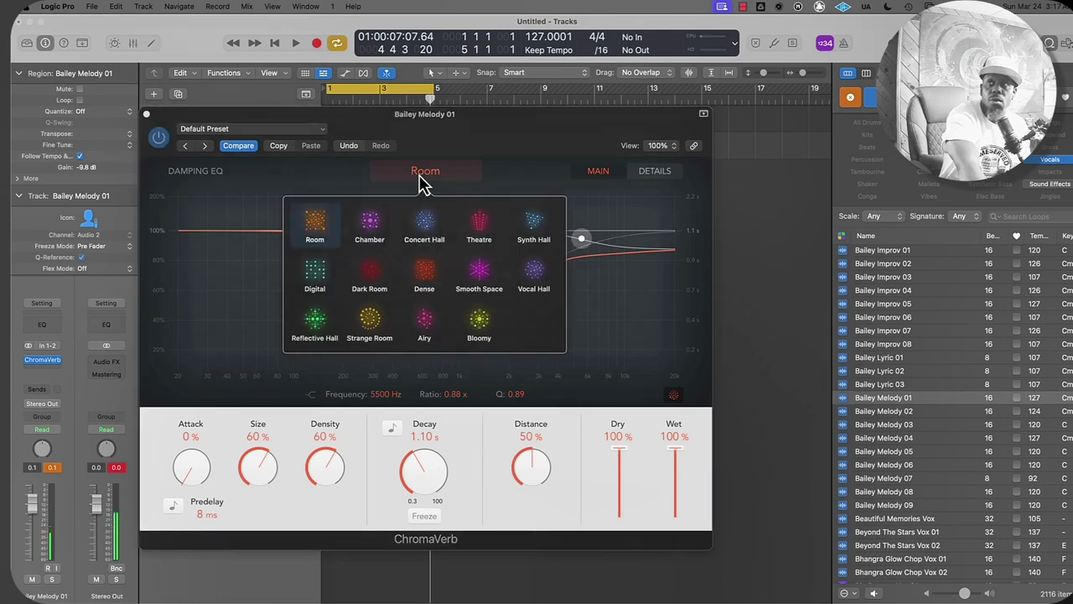
pyautogui.click(426, 277)
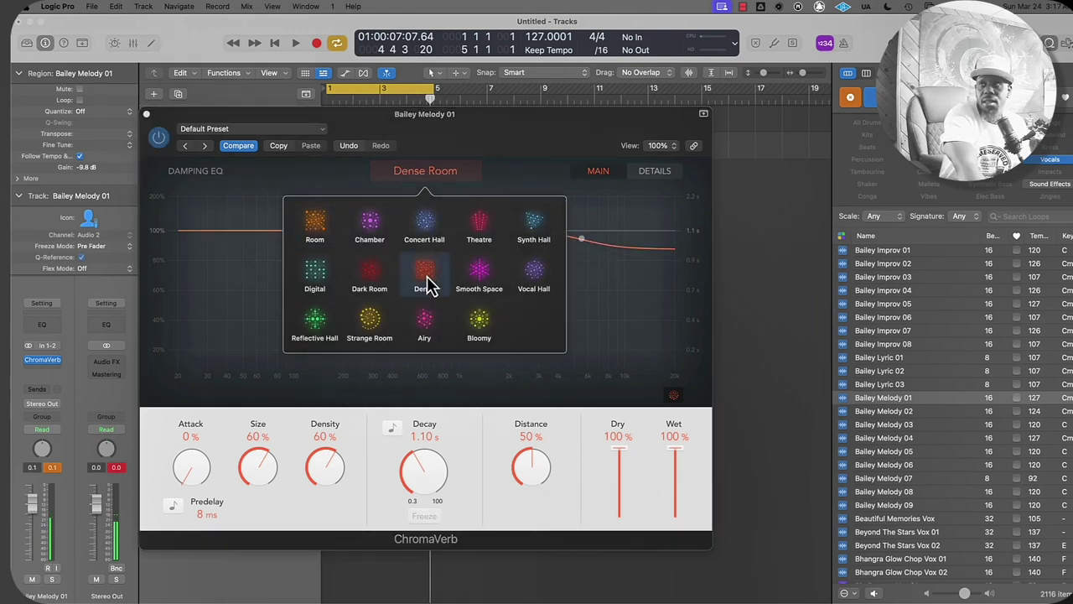
pyautogui.click(590, 279)
pyautogui.press('space')
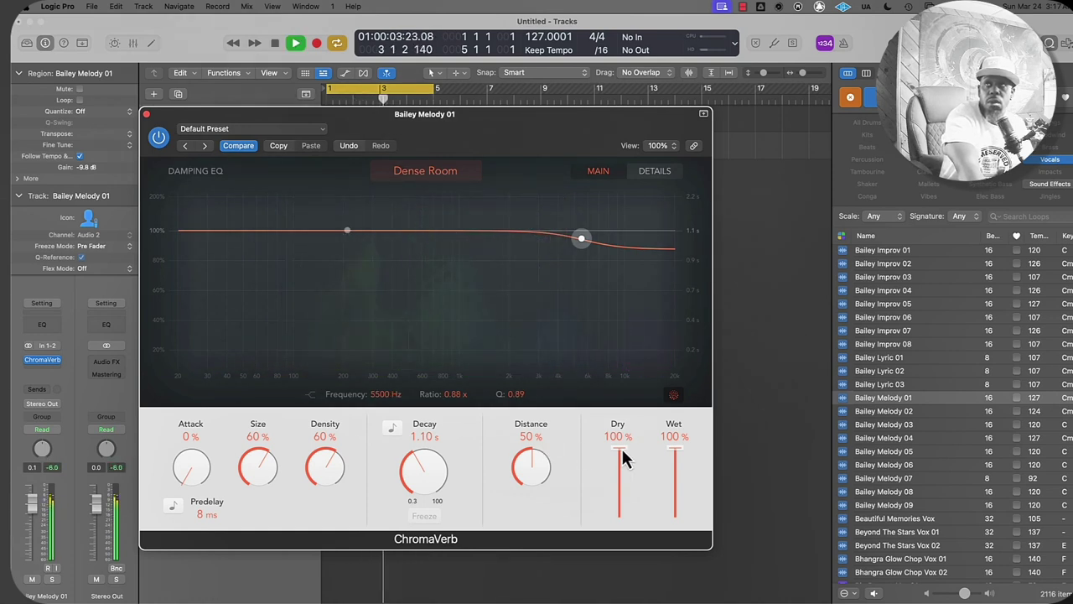
pyautogui.press('space')
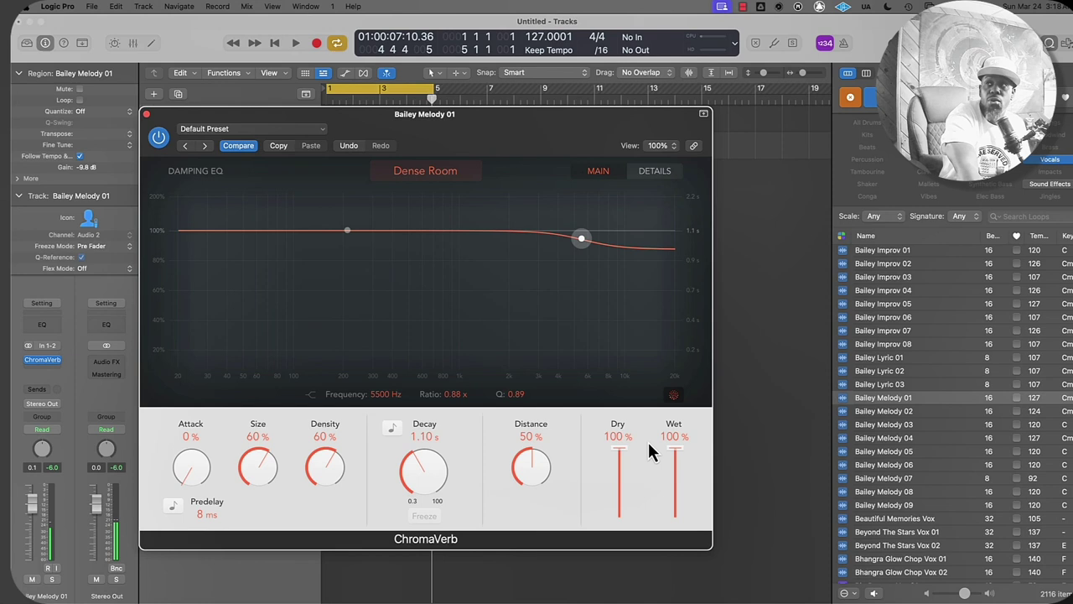
# Step: Audition the vocal loop with ChromaVerb's dry level at 0%, restore it to 100% and close the plug-in window
pyautogui.moveTo(618, 447); pyautogui.dragTo(621, 524)
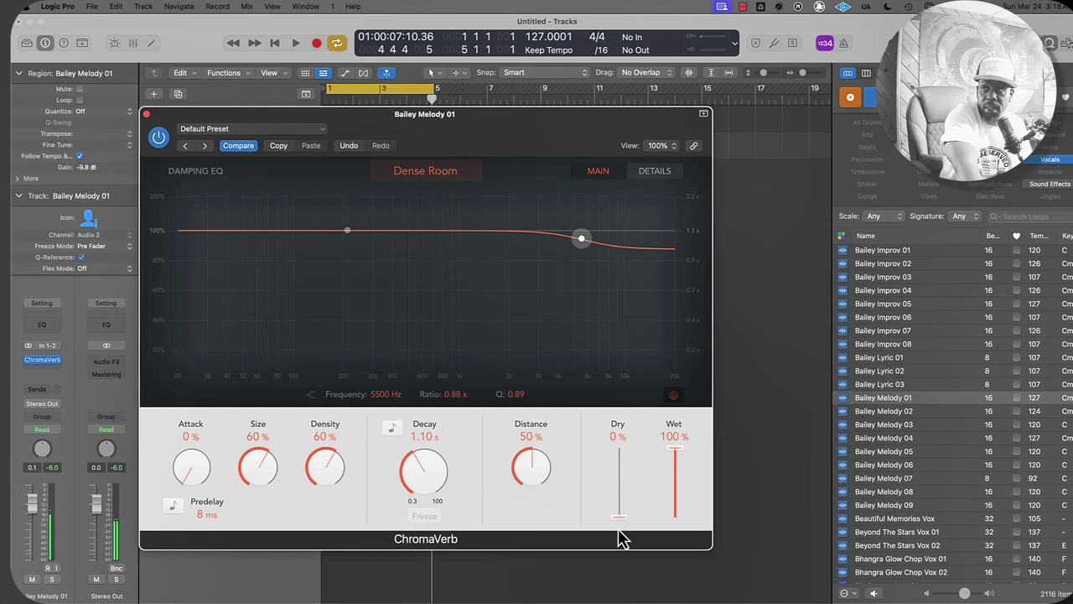
pyautogui.press('space')
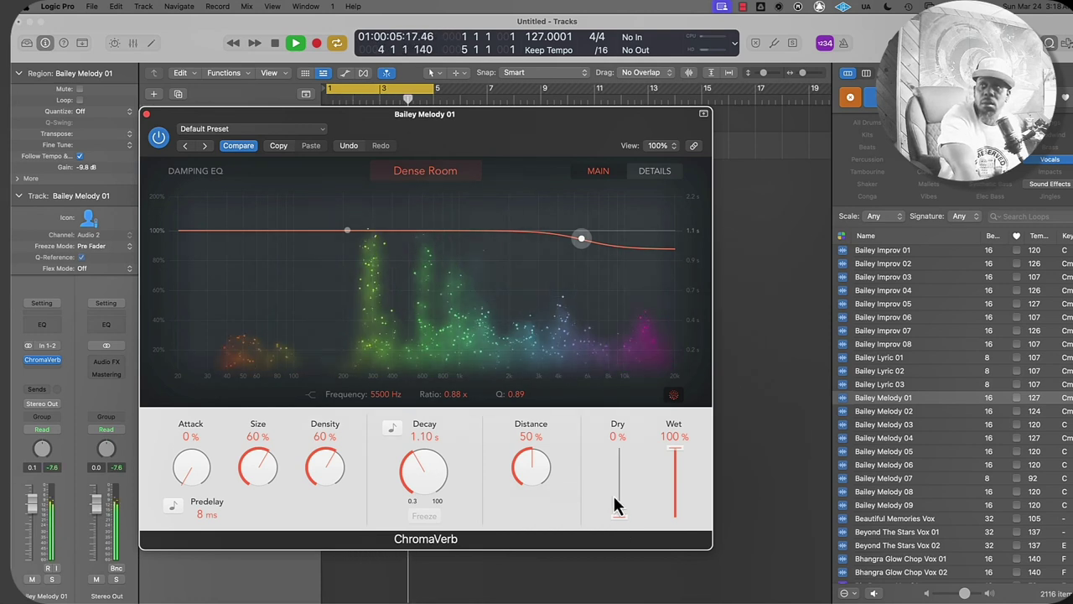
pyautogui.press('space')
pyautogui.moveTo(616, 506); pyautogui.dragTo(625, 455)
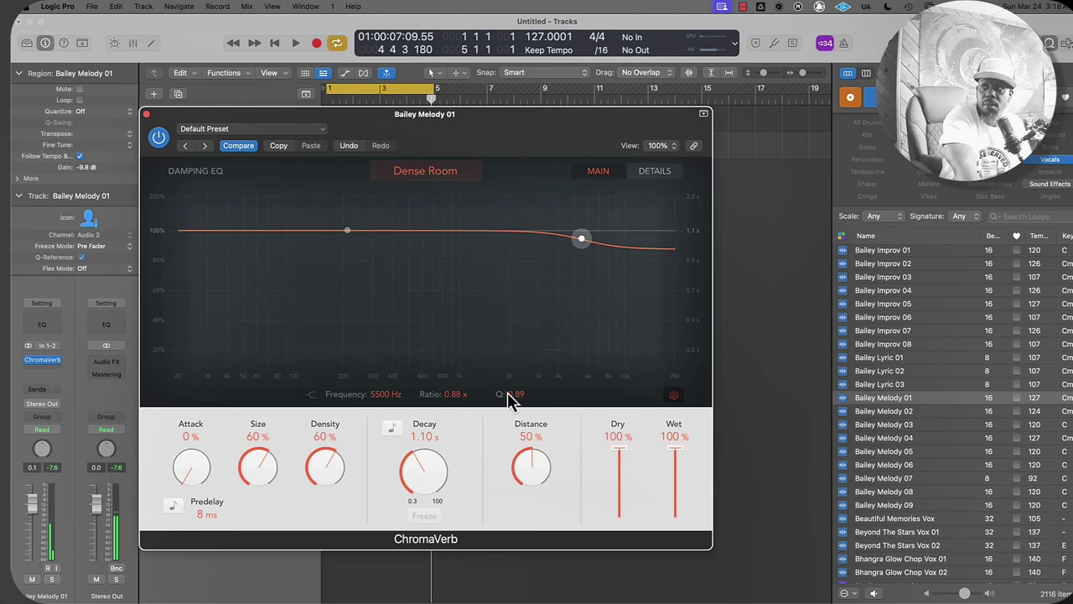
pyautogui.press('super+w')
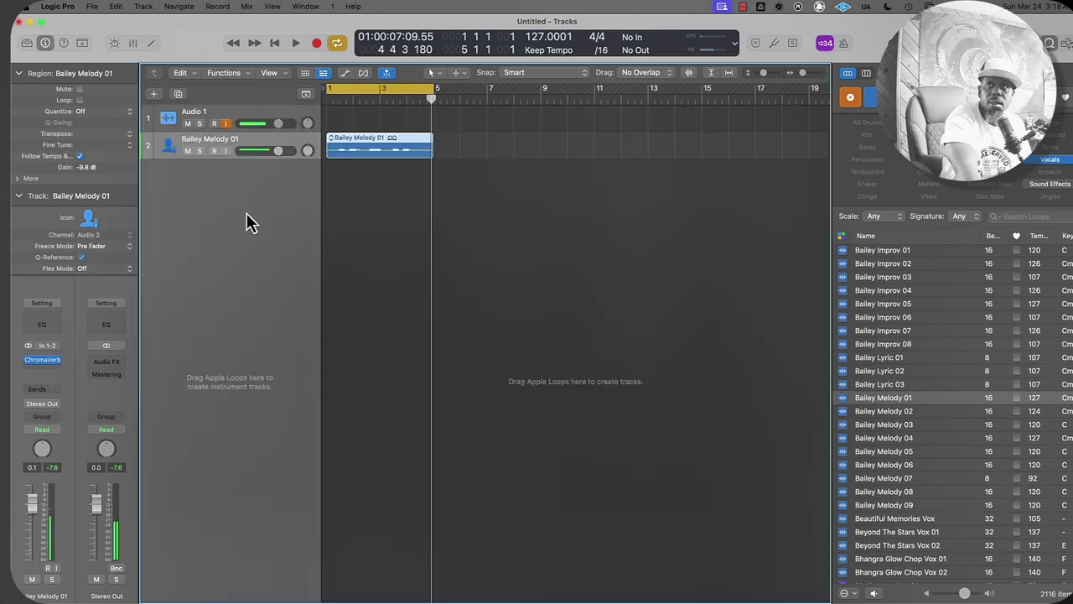
# Step: Add a send to Bus 1 on the Bailey Melody 01 track
pyautogui.click(214, 151)
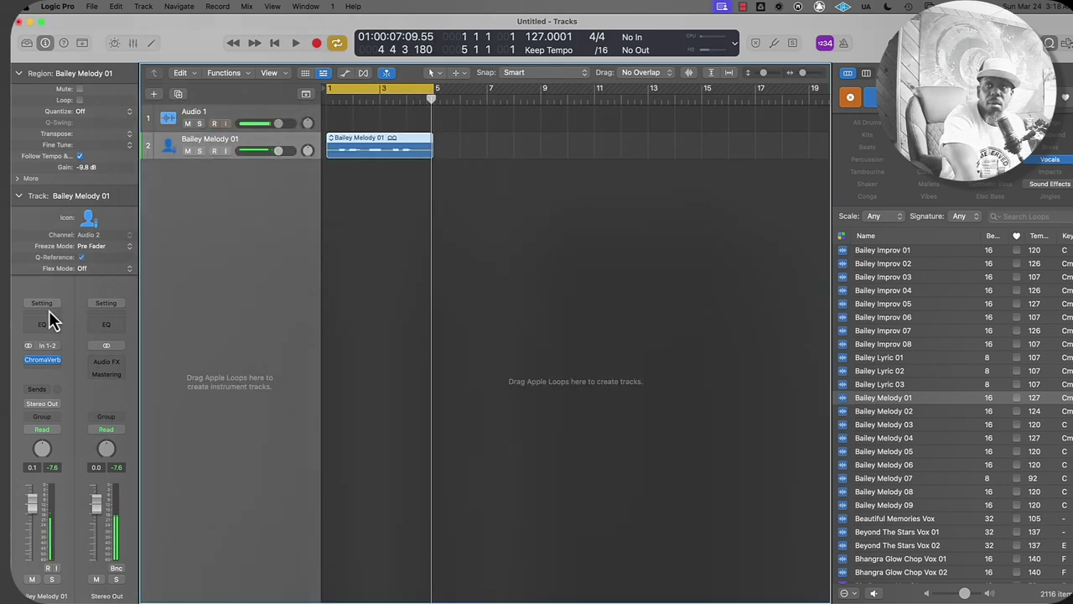
pyautogui.click(44, 392)
pyautogui.moveTo(25, 407)
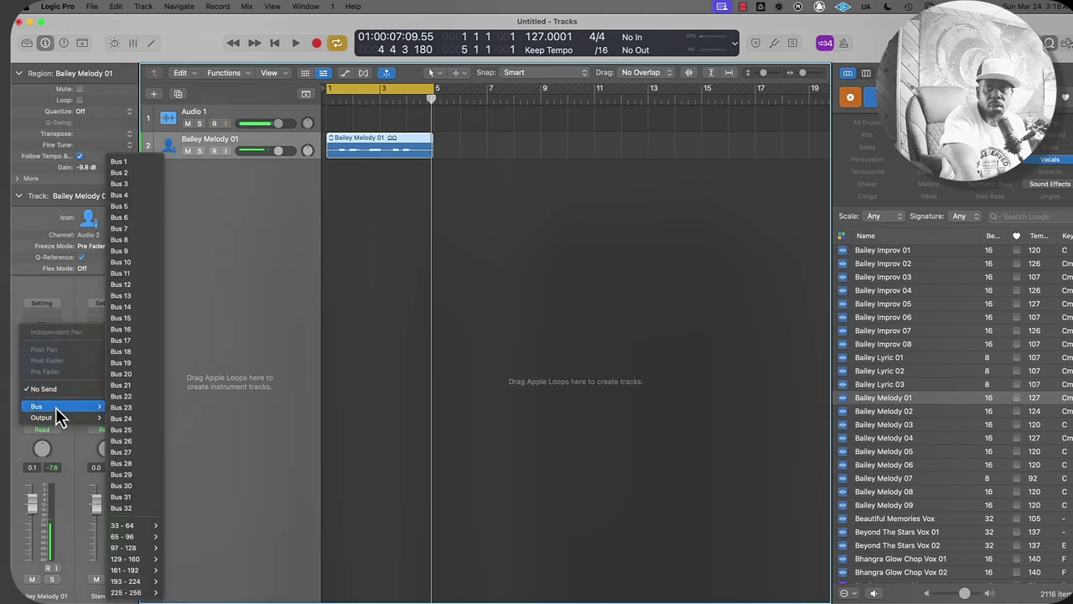
pyautogui.press('Escape')
pyautogui.click(42, 394)
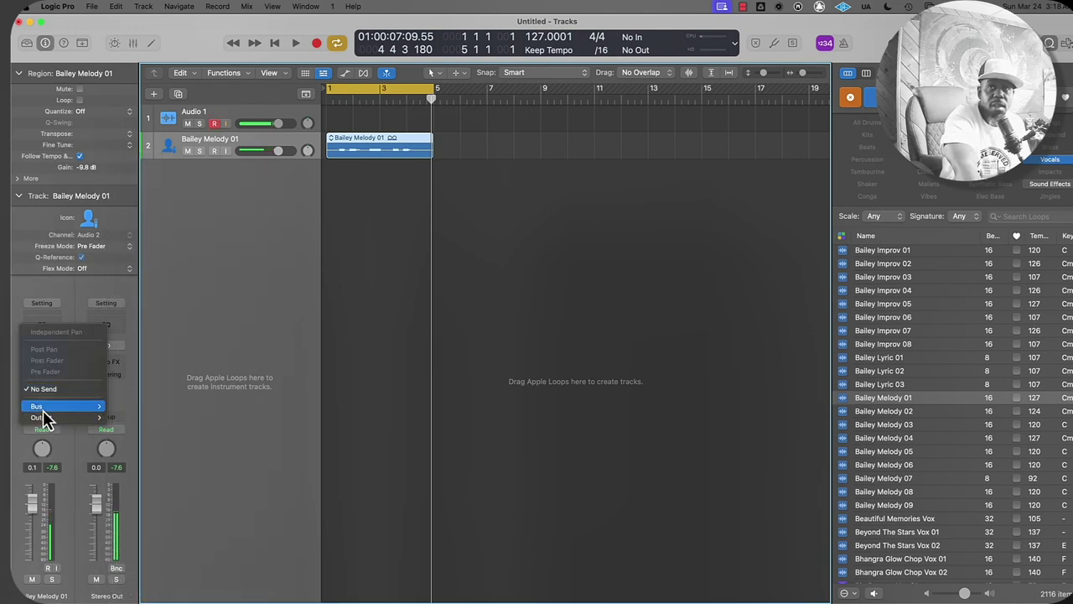
pyautogui.moveTo(44, 409)
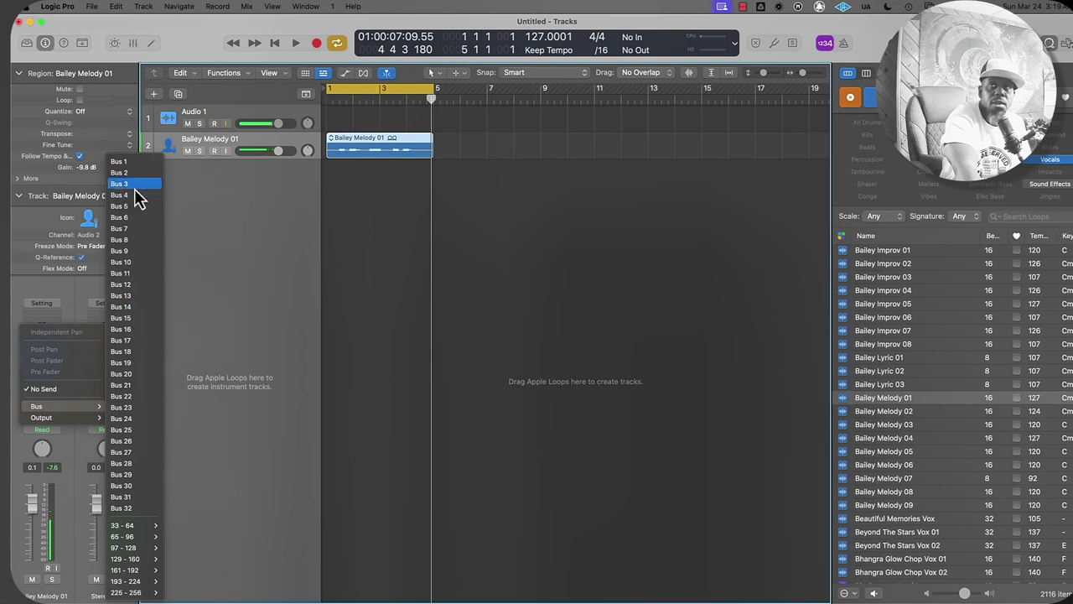
pyautogui.click(143, 164)
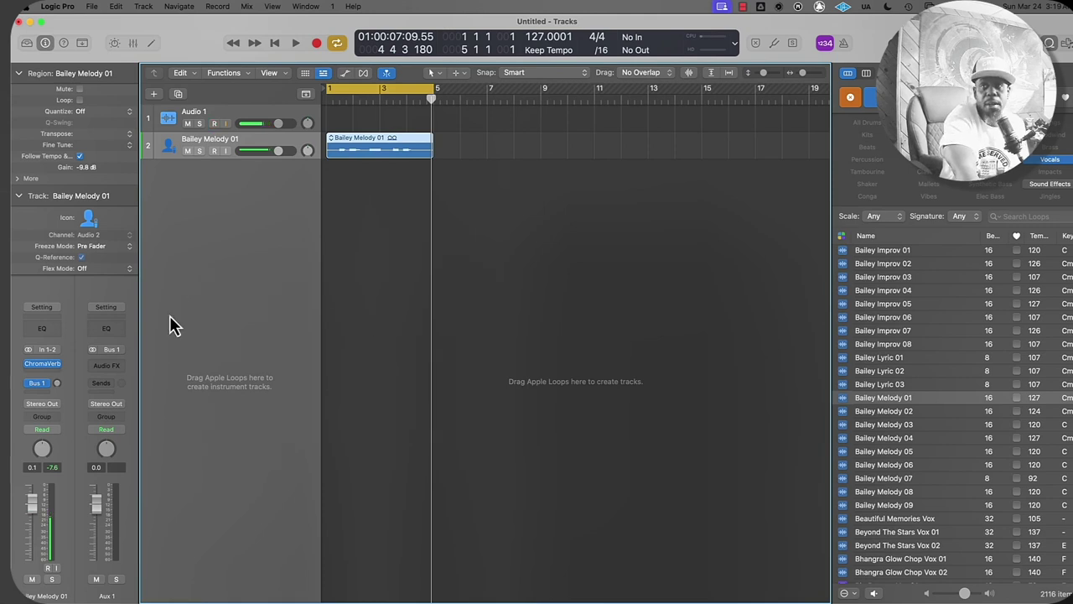
# Step: Adjust the Bus 1 send level on the Bailey Melody 01 track and play the loop through the bus
pyautogui.moveTo(56, 387); pyautogui.dragTo(58, 352)
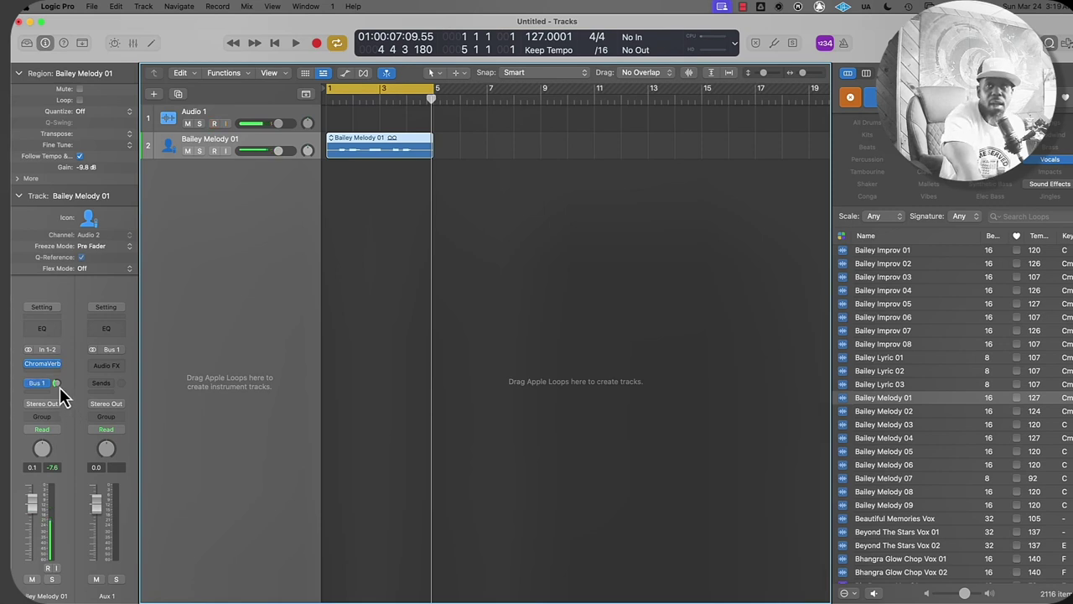
pyautogui.moveTo(59, 387); pyautogui.dragTo(59, 358)
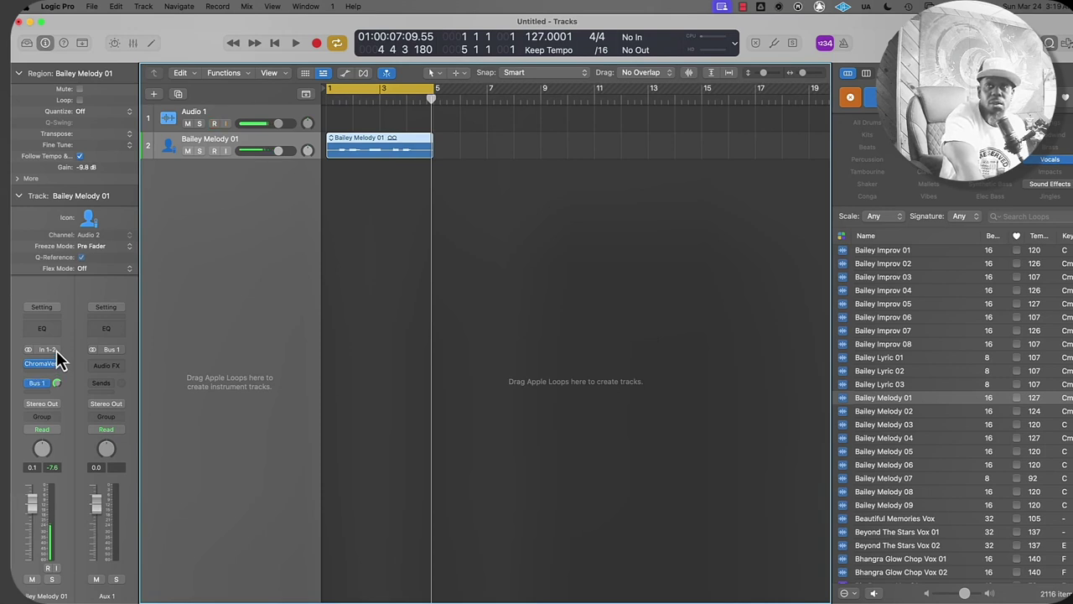
pyautogui.moveTo(56, 382); pyautogui.dragTo(62, 394)
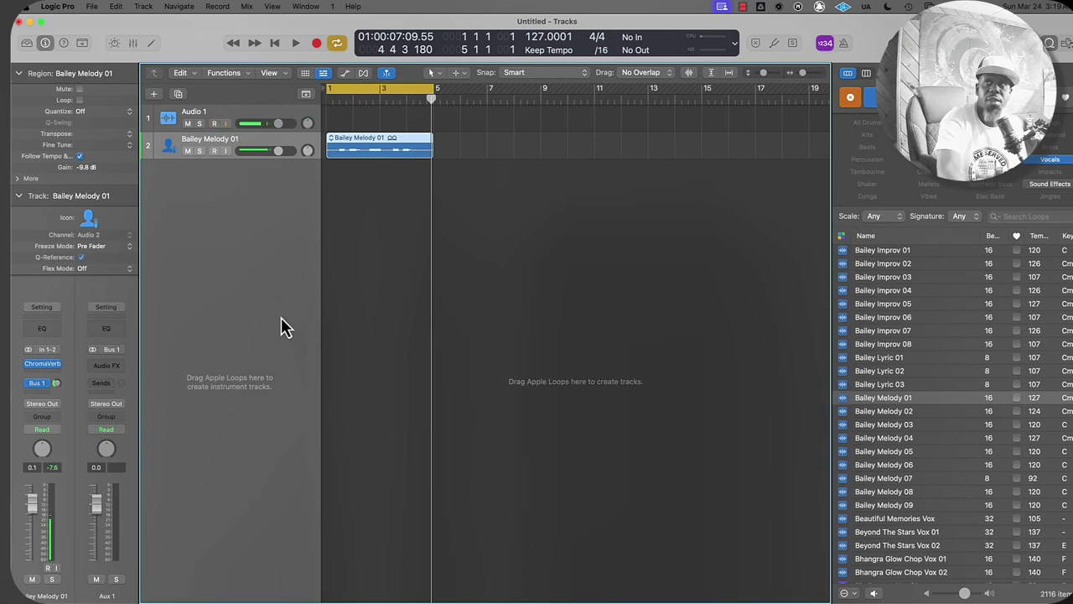
pyautogui.press('space')
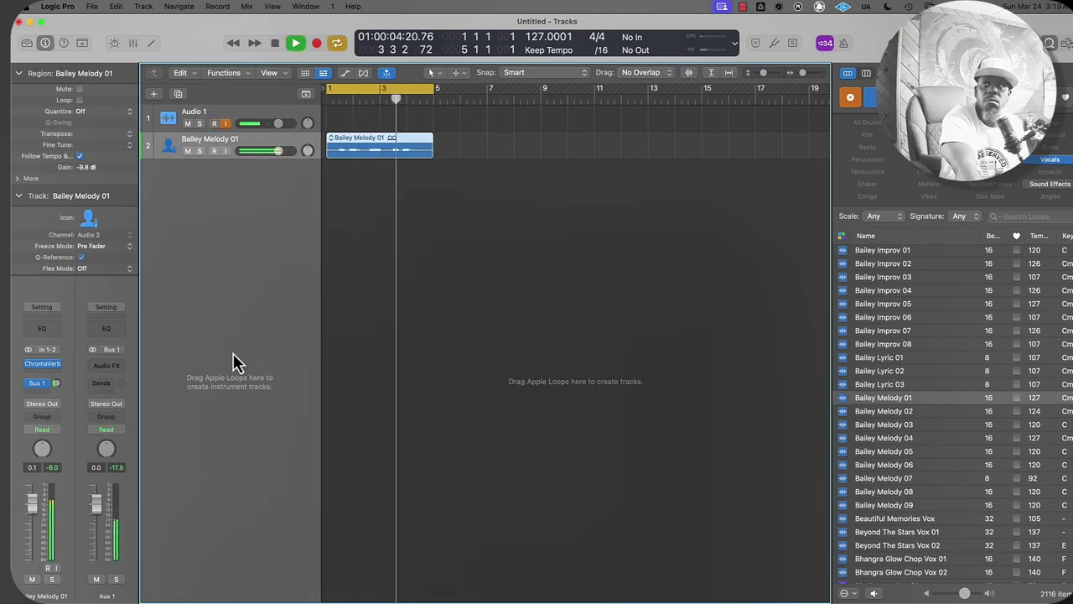
pyautogui.press('space')
# Step: Show the Mixer and rename the Aux 1 channel as Vocal Verb
pyautogui.press('x')
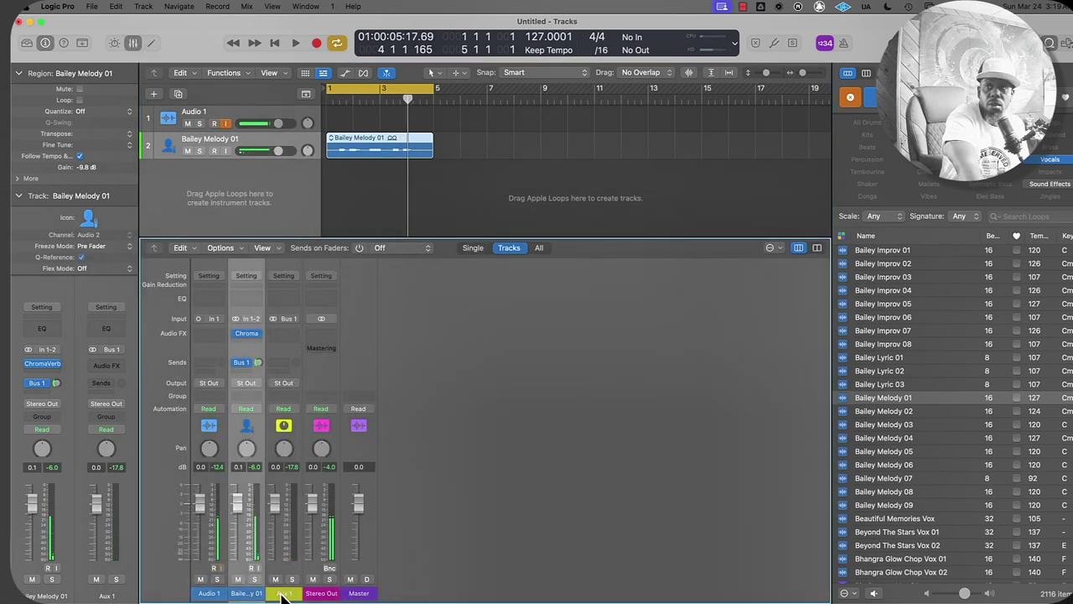
pyautogui.doubleClick(281, 594)
pyautogui.write('Vocal Verb')
pyautogui.press('Return')
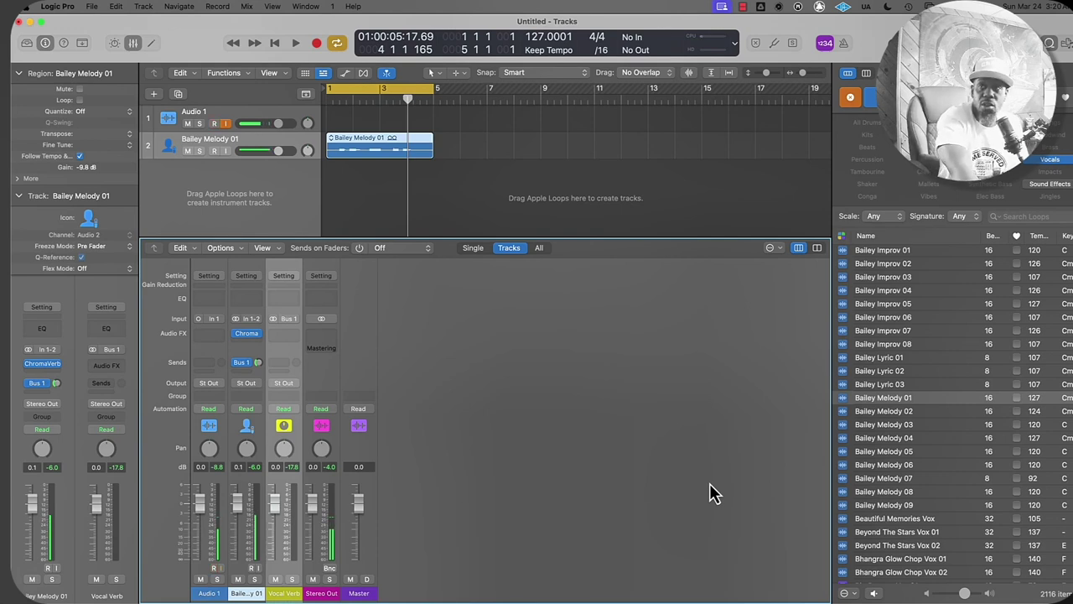
# Step: Insert a stereo ChromaVerb on the Vocal Verb channel and move its window clear of the Mixer strips
pyautogui.click(289, 333)
pyautogui.moveTo(333, 368)
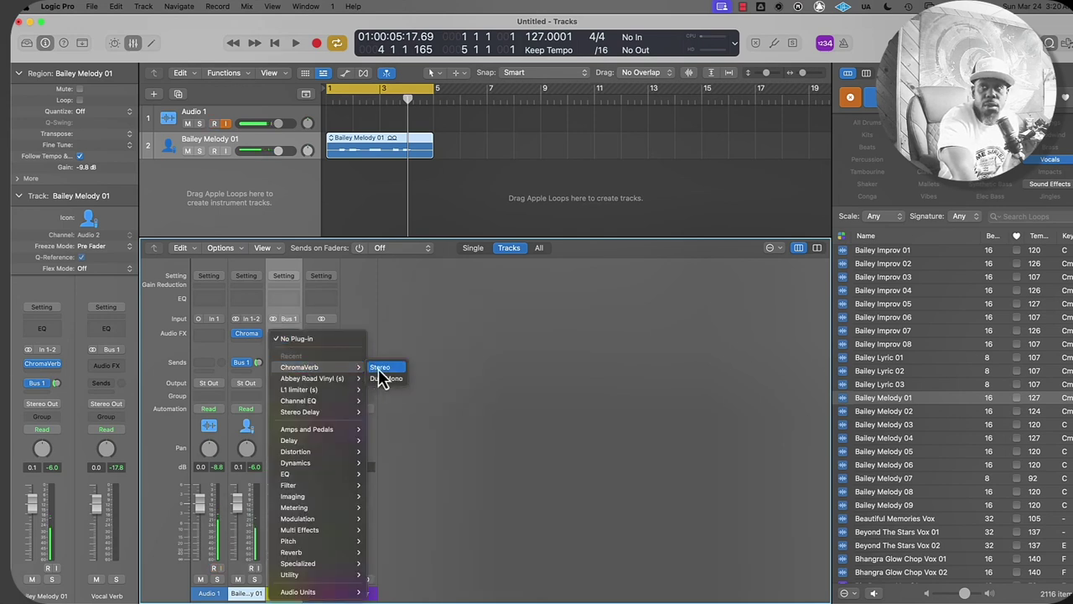
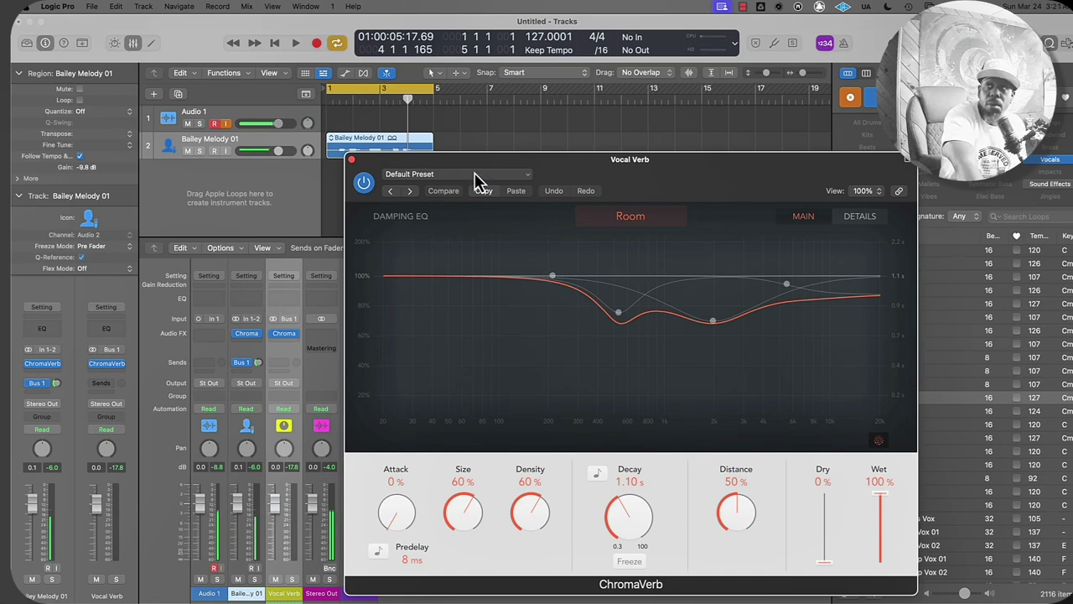
pyautogui.moveTo(477, 173); pyautogui.dragTo(501, 170)
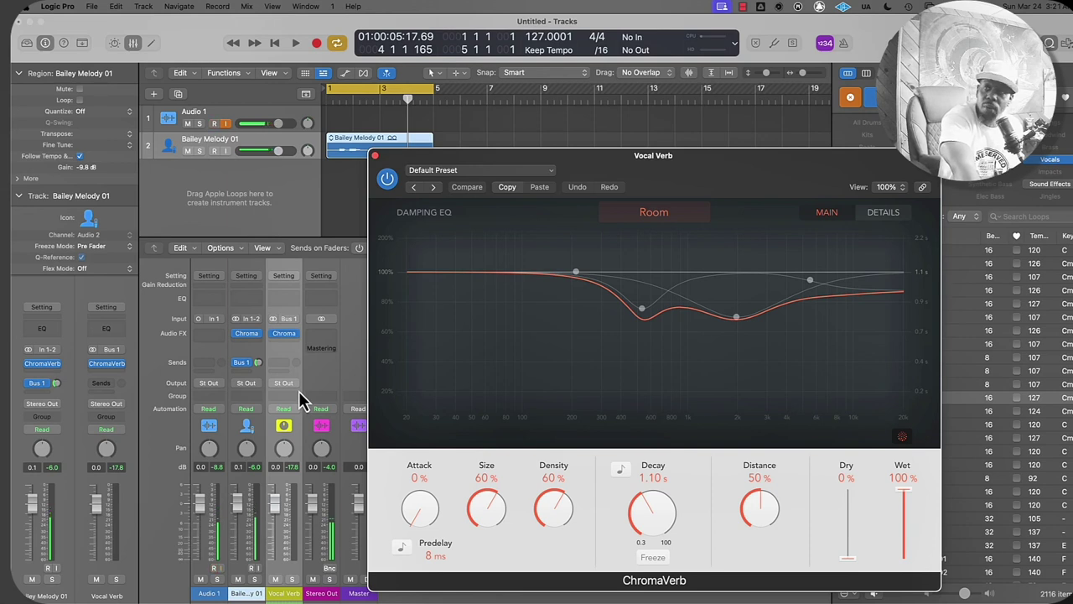
# Step: Set the Vocal Verb channel's ChromaVerb to 100% wet and 100% dry, play the loop, and close the plug-in window
pyautogui.moveTo(900, 501)
pyautogui.mouseDown()
pyautogui.moveTo(901, 527)
pyautogui.moveTo(904, 483)
pyautogui.mouseUp()
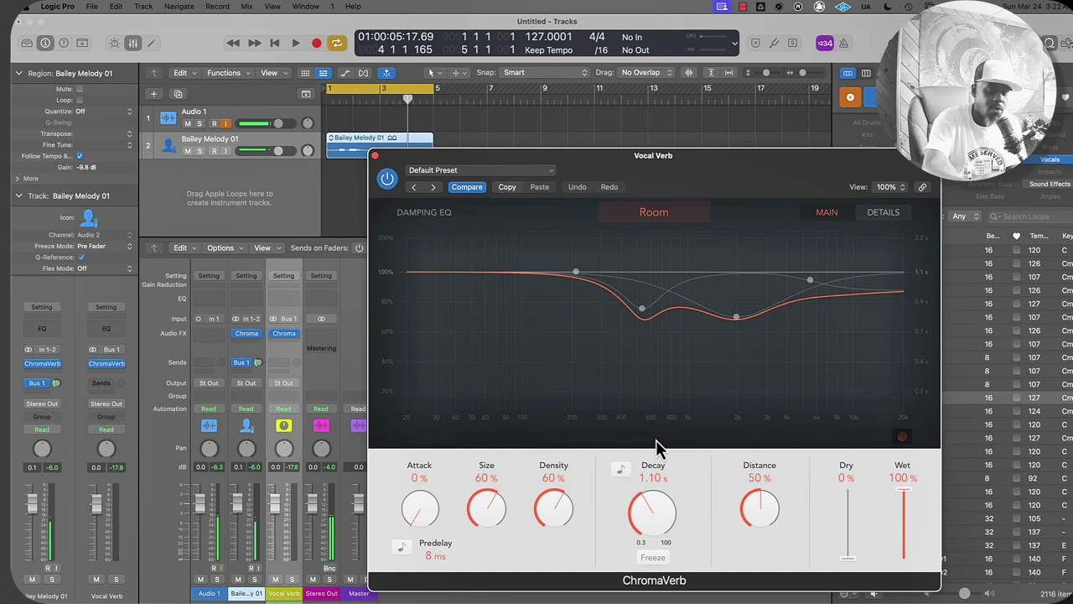
pyautogui.moveTo(845, 532); pyautogui.dragTo(847, 487)
pyautogui.press('space')
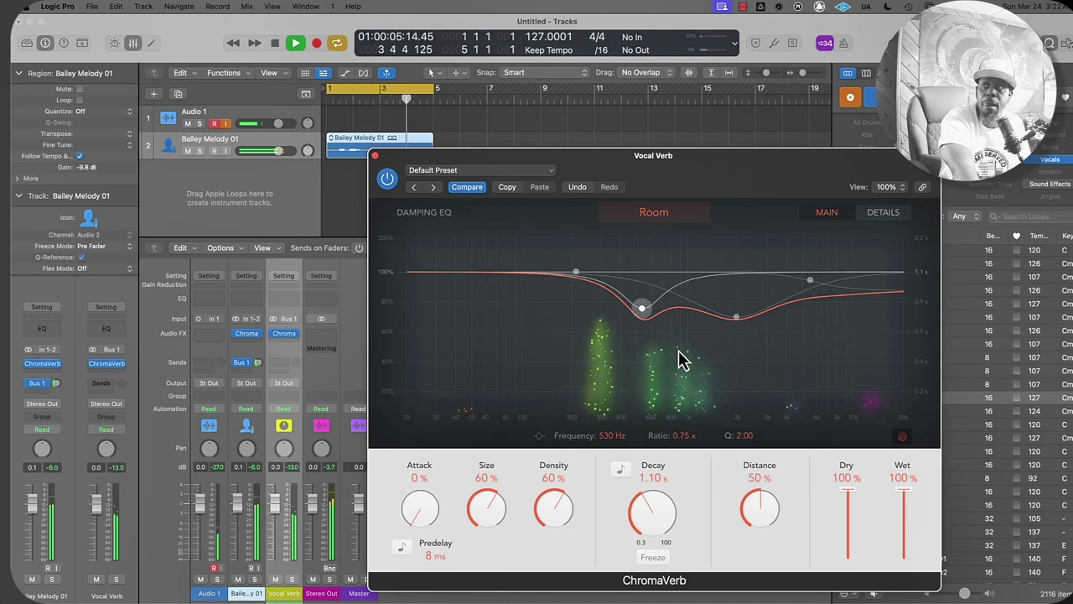
pyautogui.press('space')
pyautogui.click(374, 155)
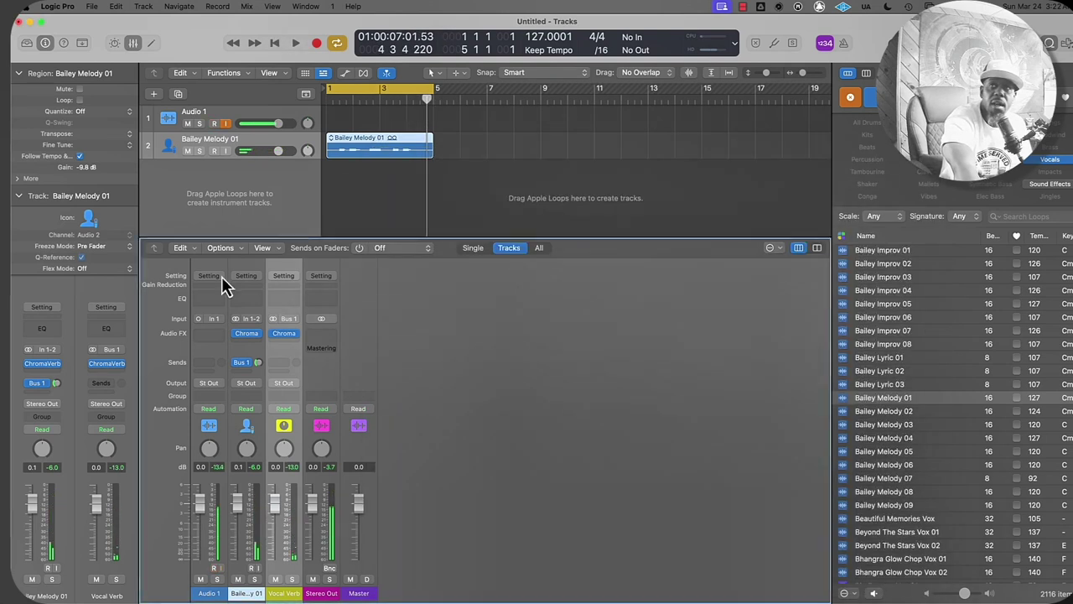
# Step: Insert a stereo Space Designer reverb below ChromaVerb on the Vocal Verb channel and reposition its window
pyautogui.click(288, 341)
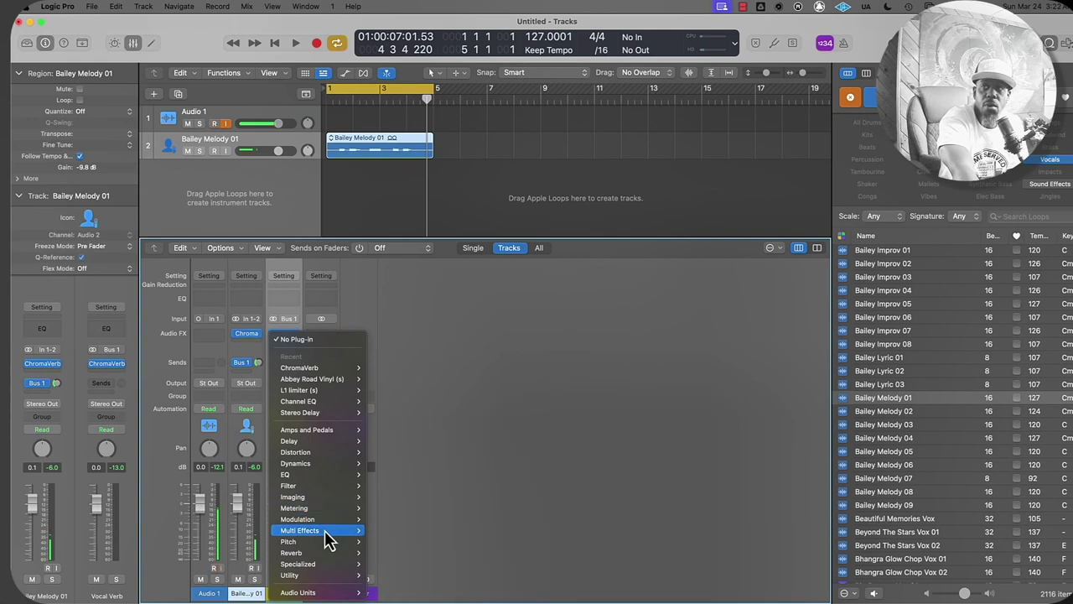
pyautogui.press('Escape')
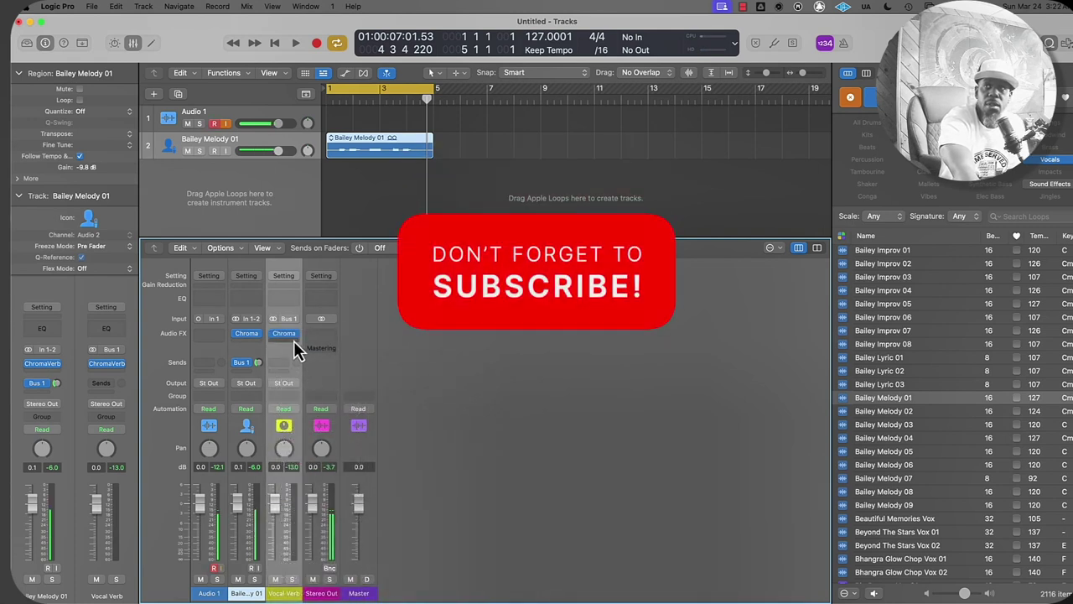
pyautogui.click(294, 340)
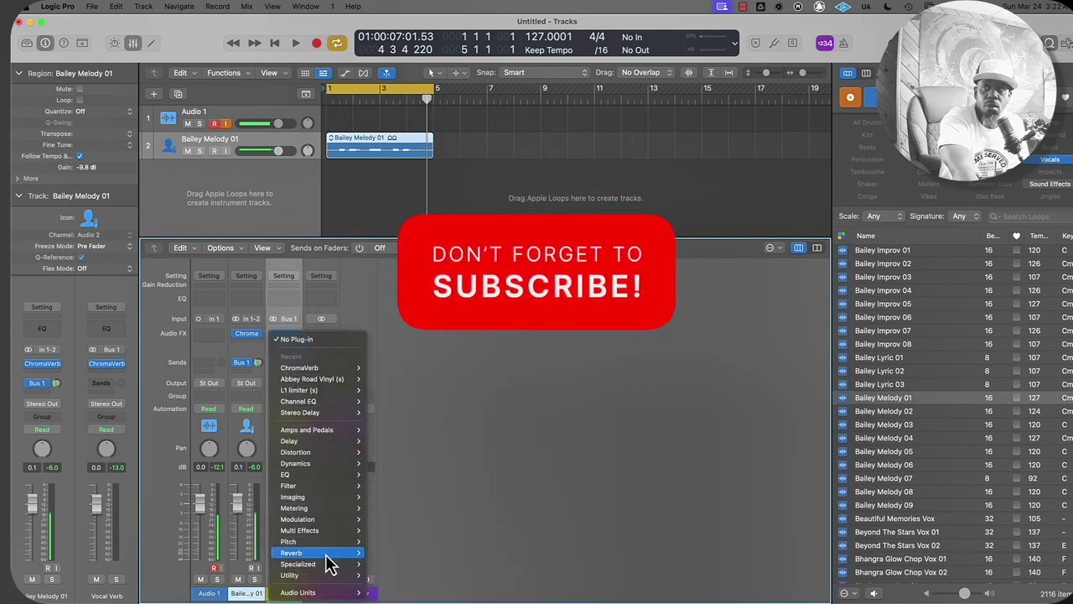
pyautogui.moveTo(329, 560)
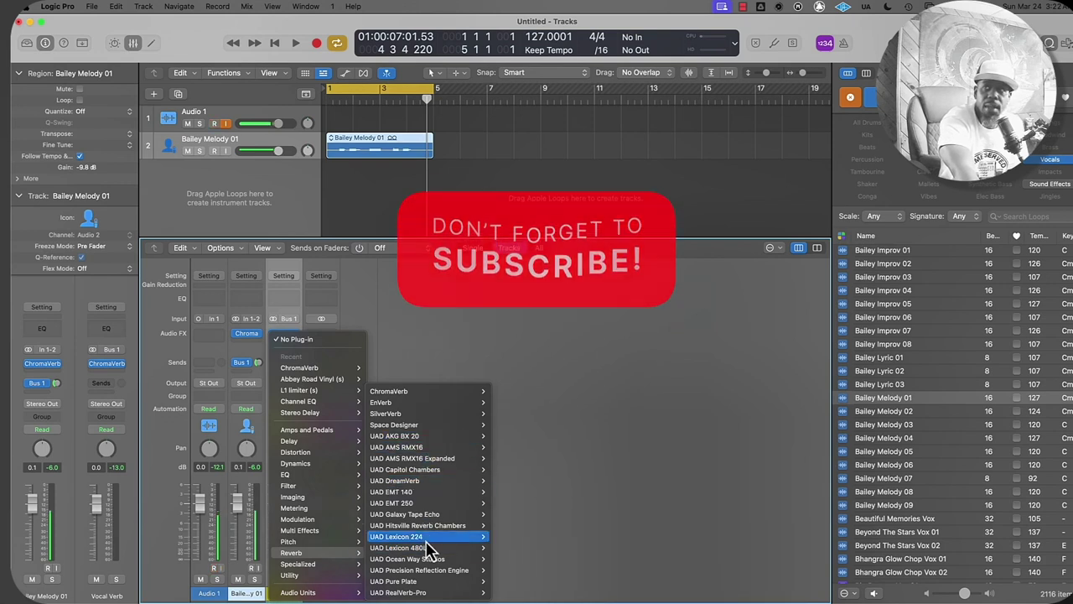
pyautogui.moveTo(413, 494)
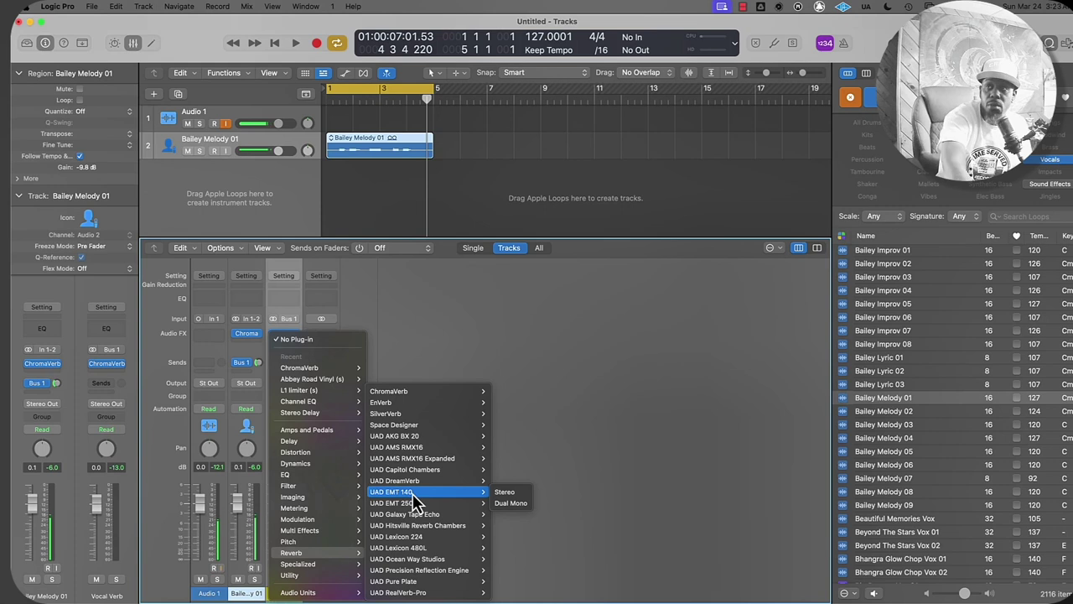
pyautogui.moveTo(293, 552)
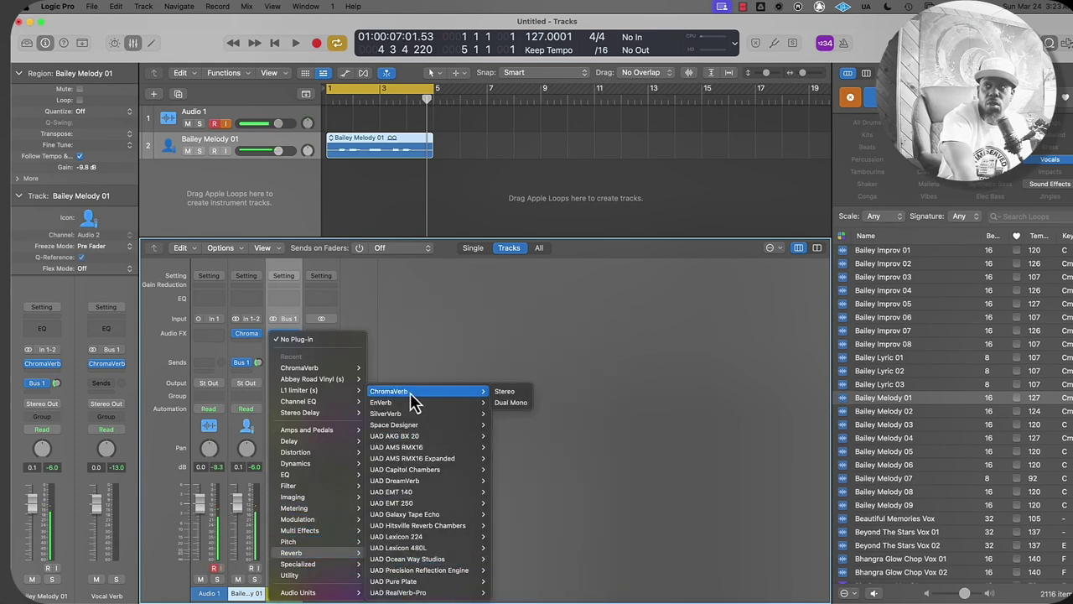
pyautogui.moveTo(407, 405)
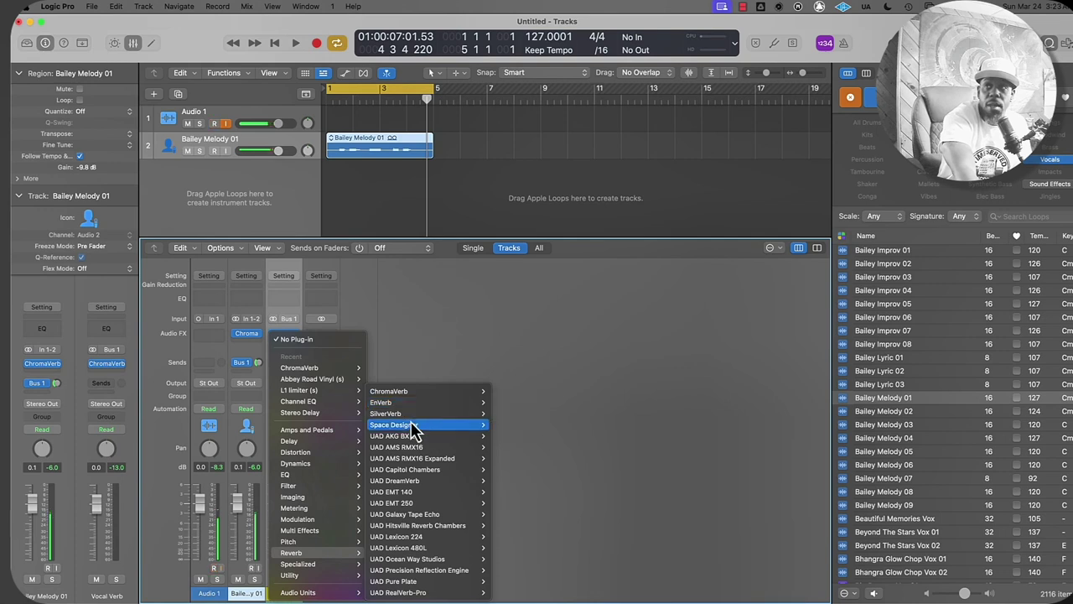
pyautogui.moveTo(434, 427)
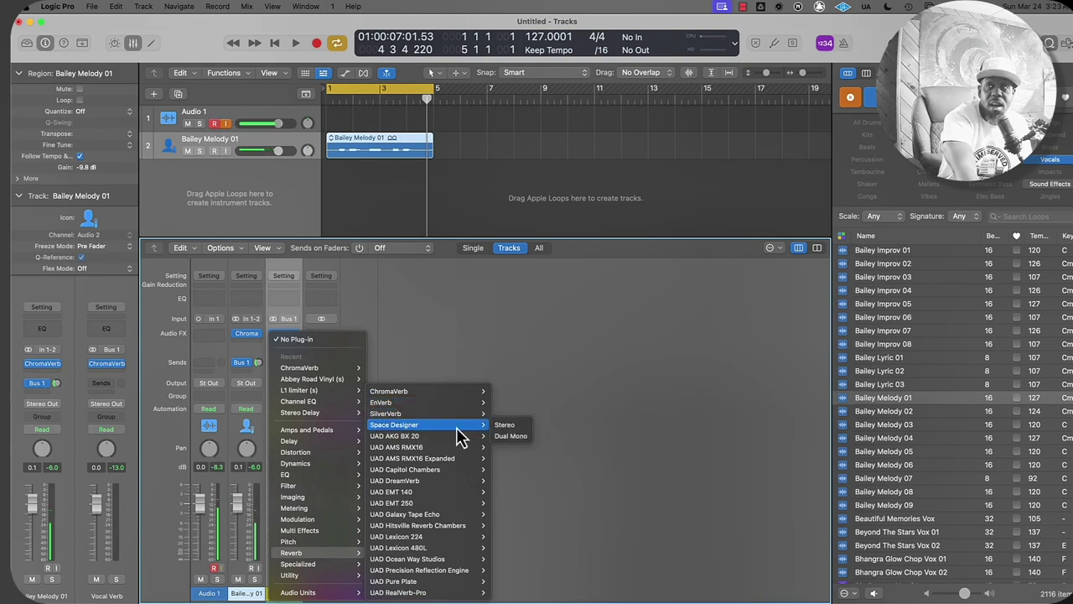
pyautogui.click(503, 424)
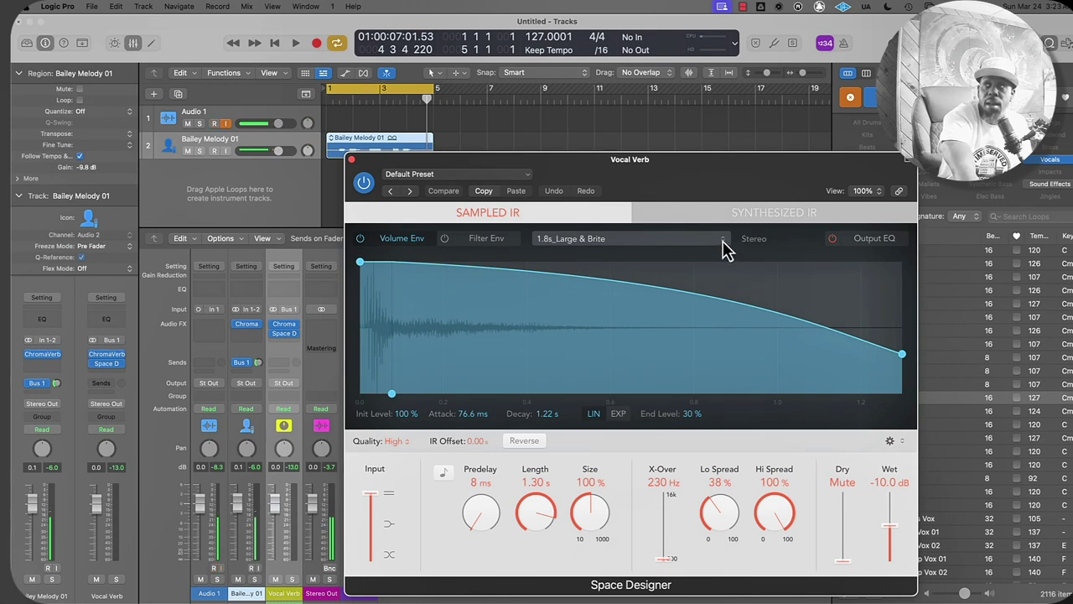
pyautogui.moveTo(700, 161); pyautogui.dragTo(611, 134)
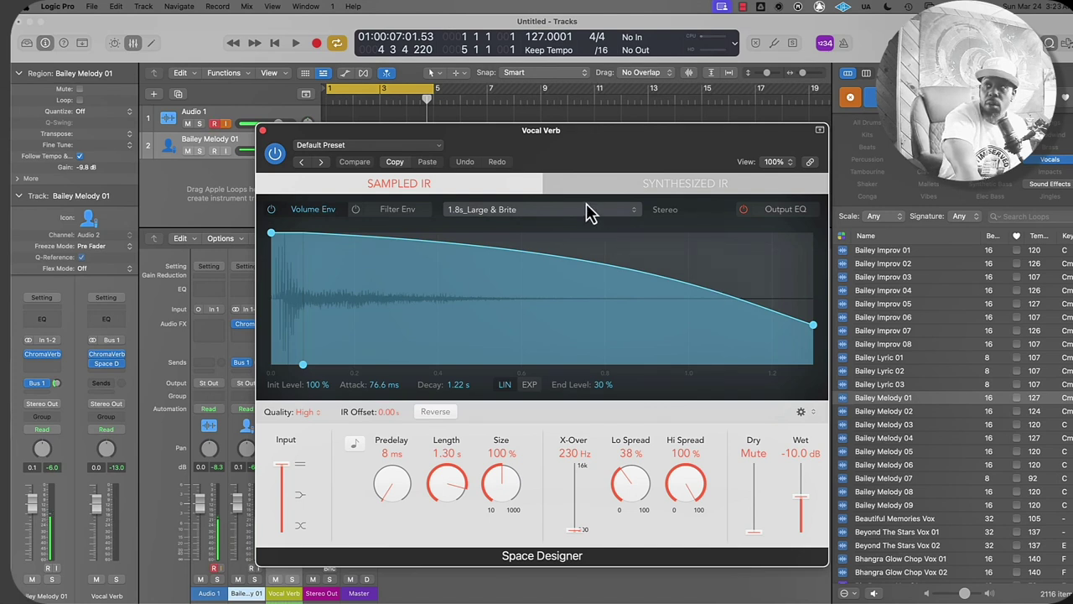
# Step: Load Space Designer's Shapeless Fragments preset from the Warped Effects category, play the vocal loop with it, and close the plug-in window
pyautogui.click(615, 216)
pyautogui.click(619, 219)
pyautogui.click(437, 148)
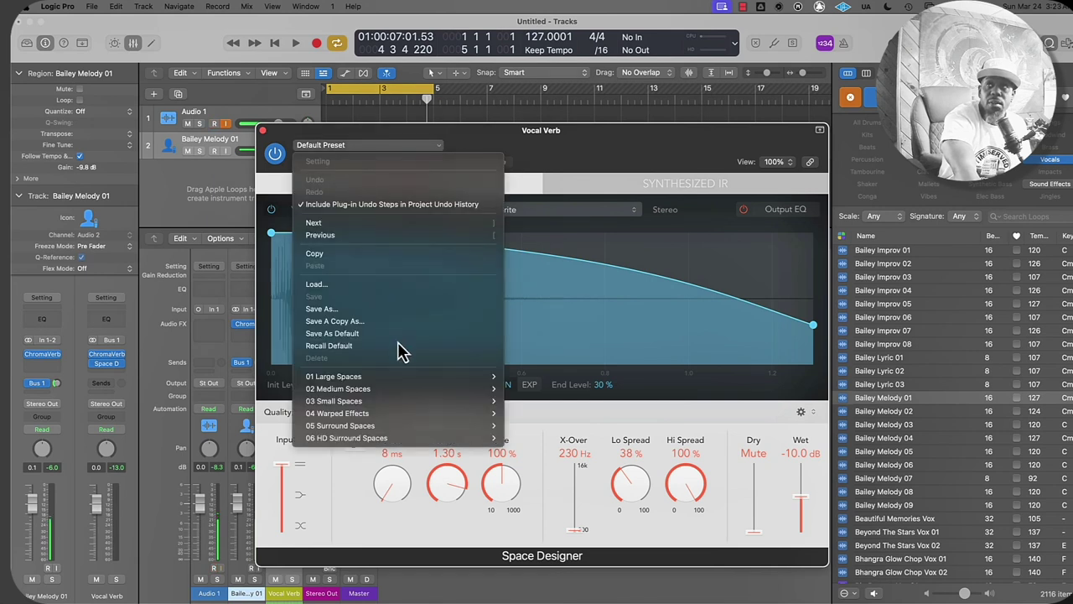
pyautogui.moveTo(413, 444)
pyautogui.moveTo(417, 415)
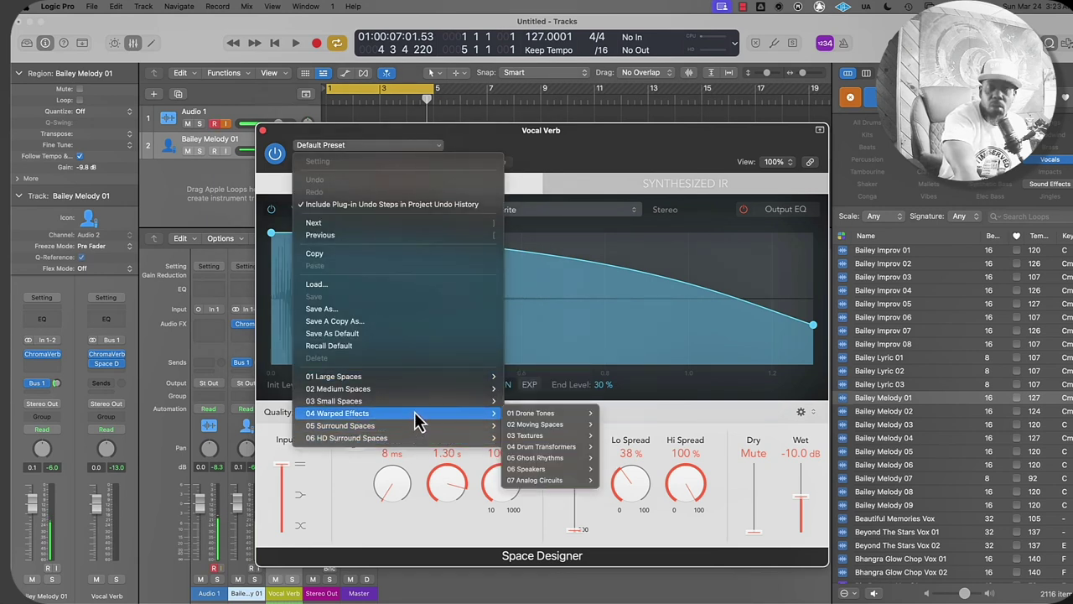
pyautogui.click(603, 427)
pyautogui.press('space')
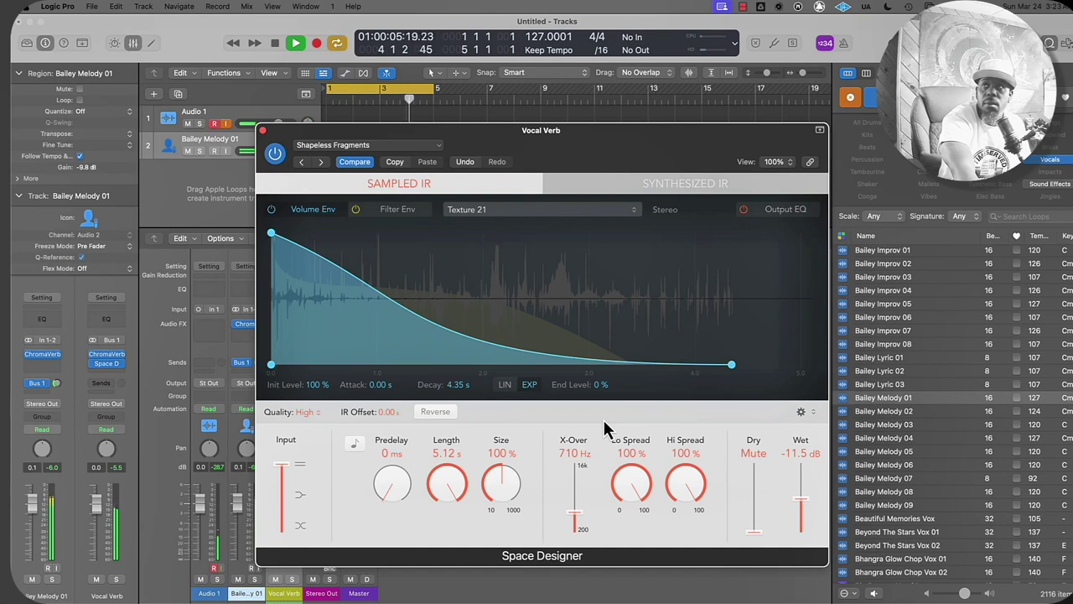
pyautogui.press('space')
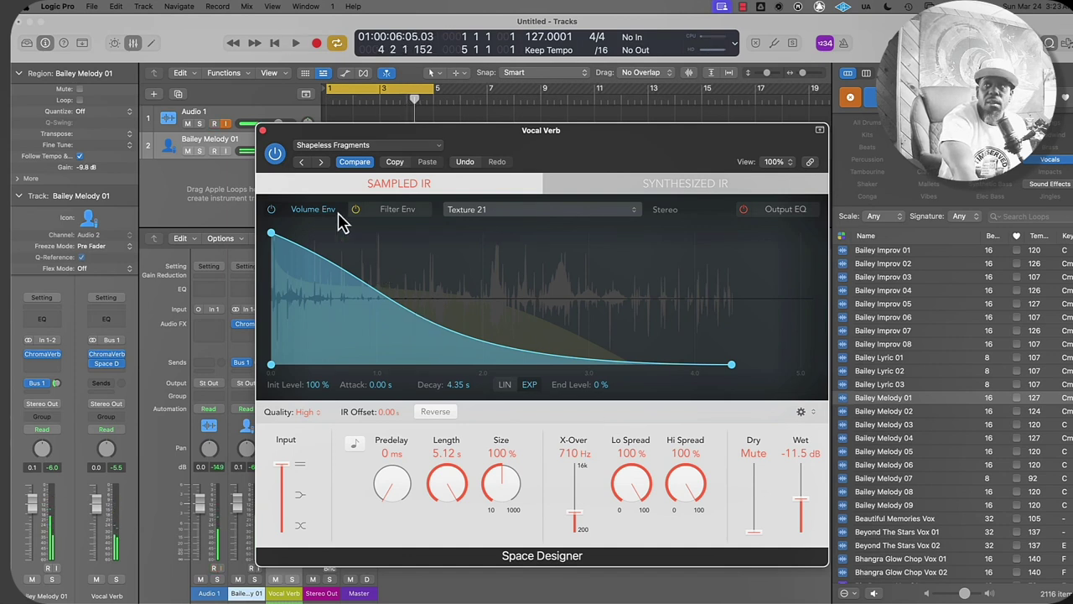
pyautogui.click(264, 131)
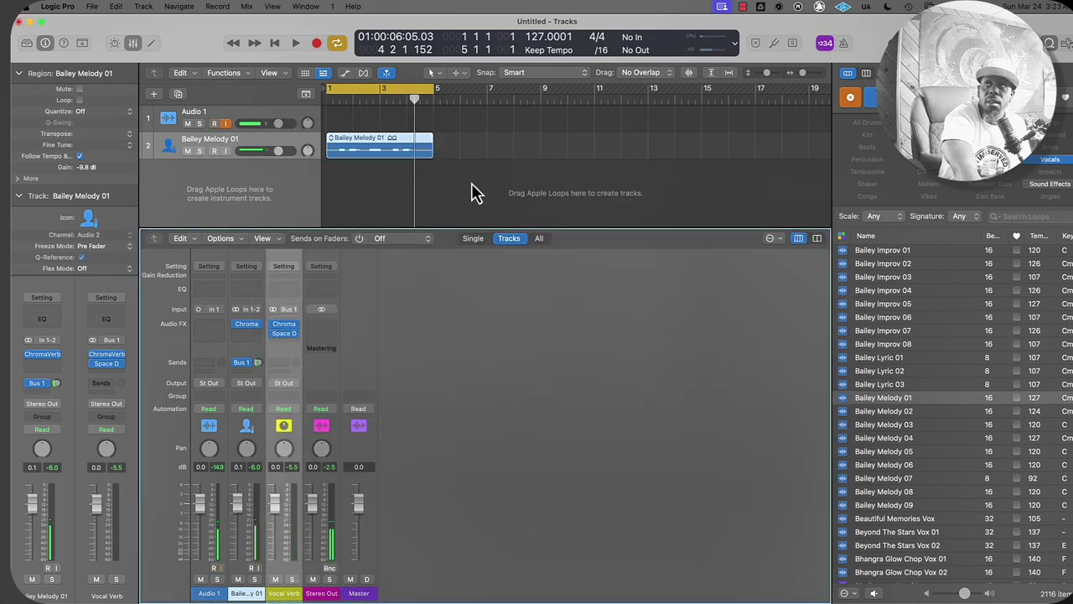